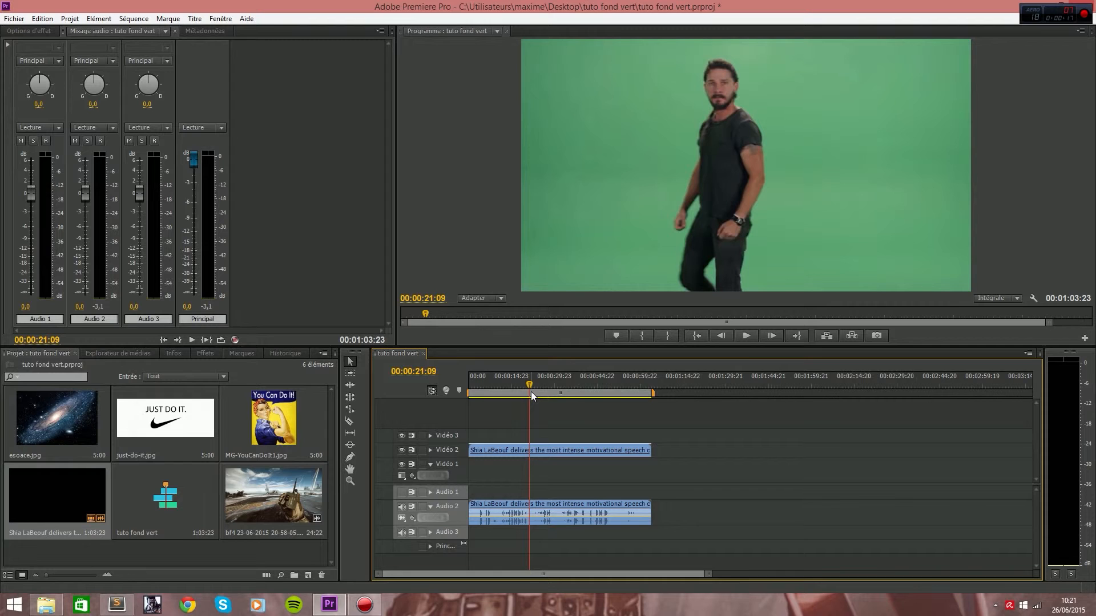
Play the green-screen clip in the timeline and return the playhead to 00:00:21:14.
click(505, 518)
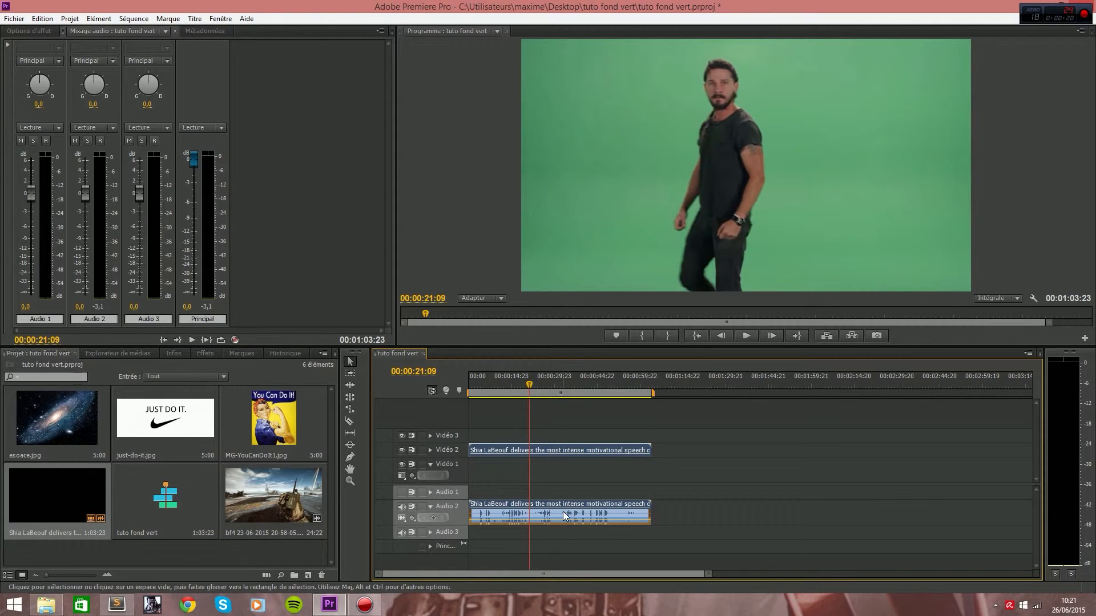
key(space)
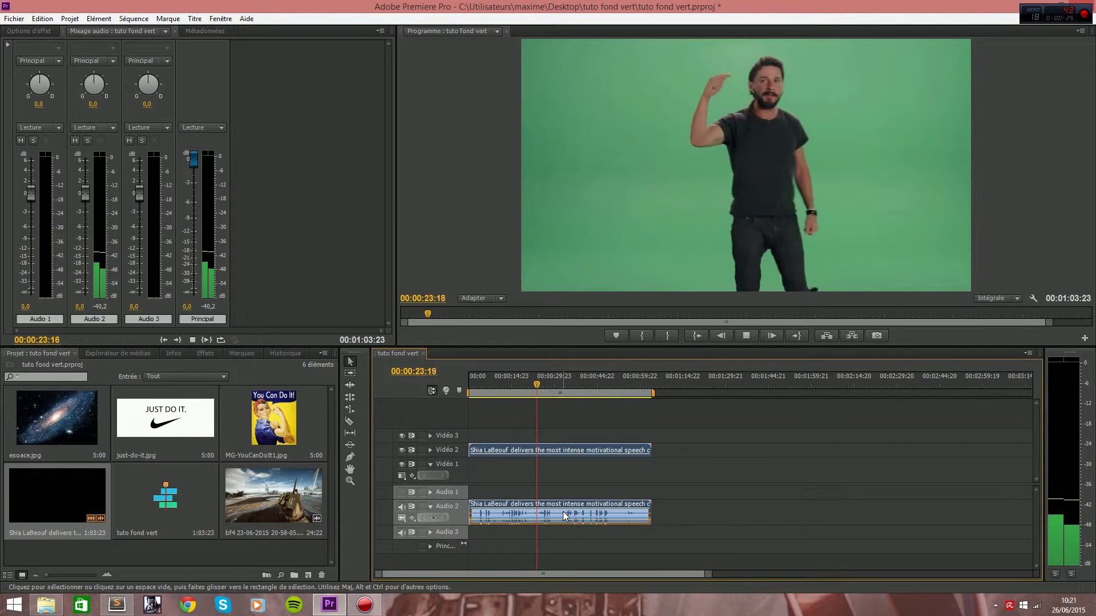
key(space)
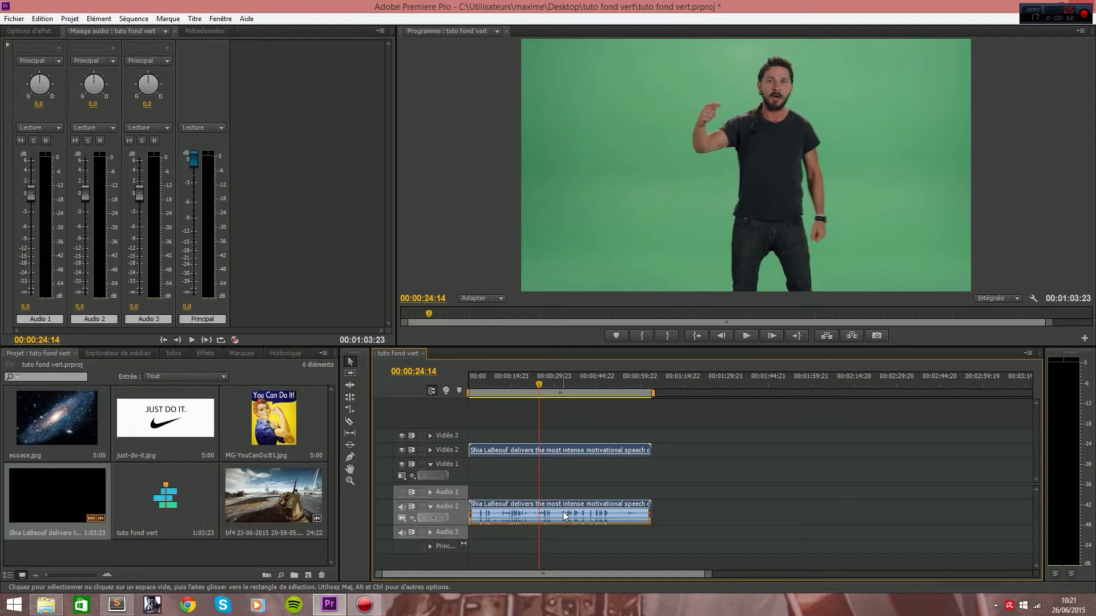
mouse_move(537, 386)
mouse_down()
mouse_move(575, 384)
mouse_move(531, 380)
mouse_up()
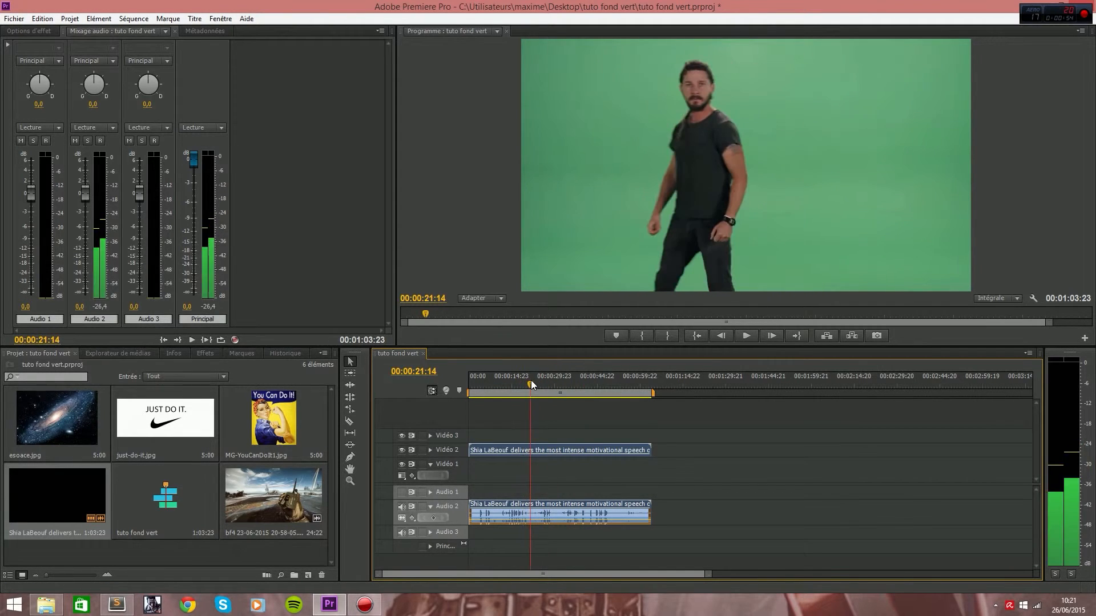
Show the effect settings of the green-screen clip on Vidéo 2 and search the effects for "ultrakey".
click(36, 30)
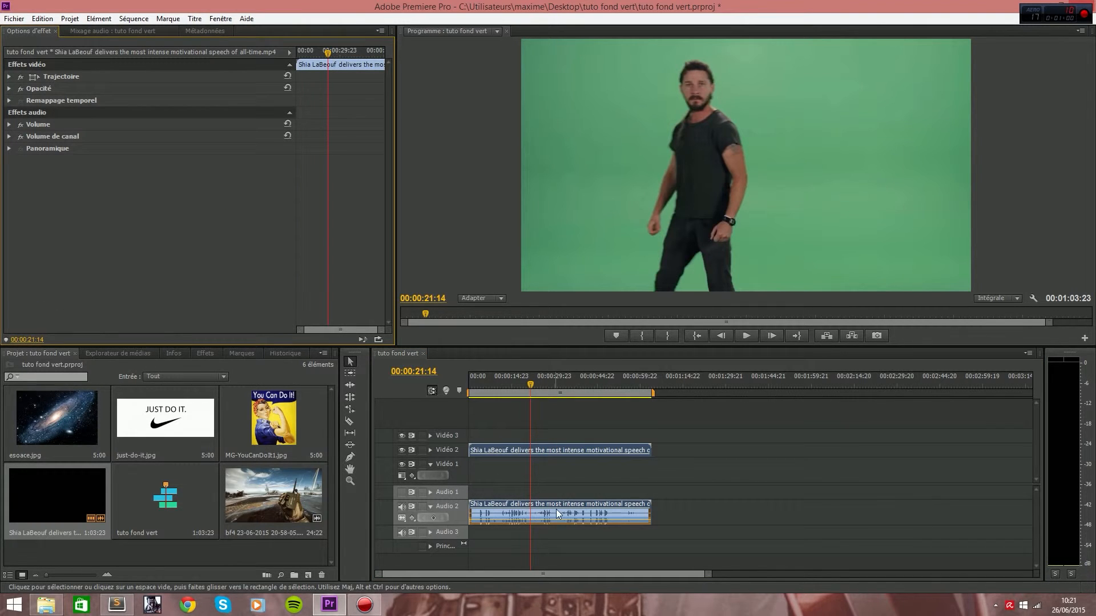
click(557, 450)
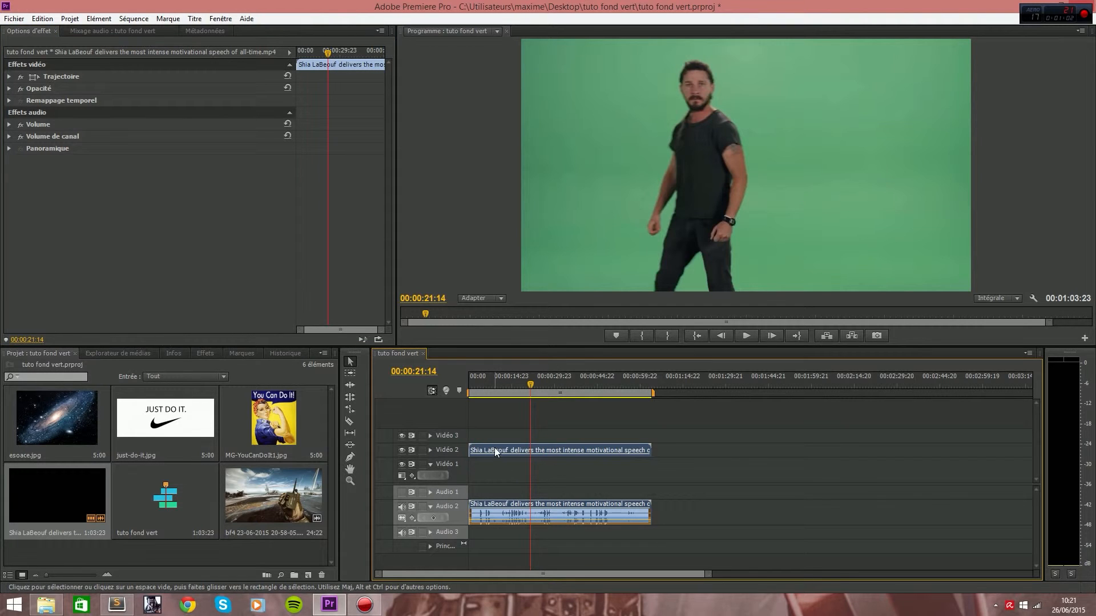
click(204, 353)
click(85, 366)
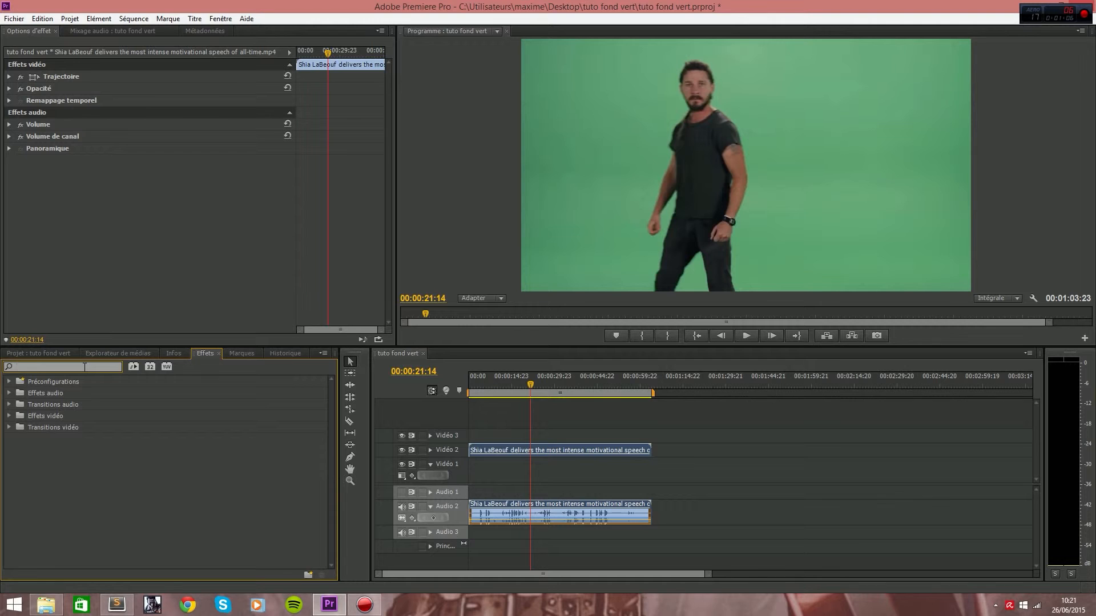
text(ul)
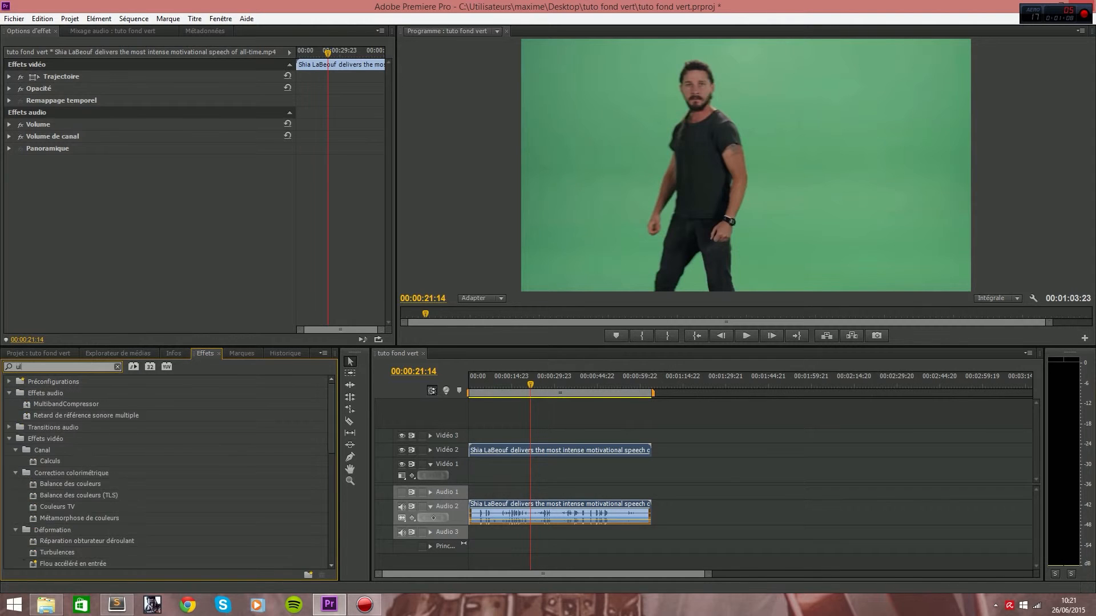
text(trakey)
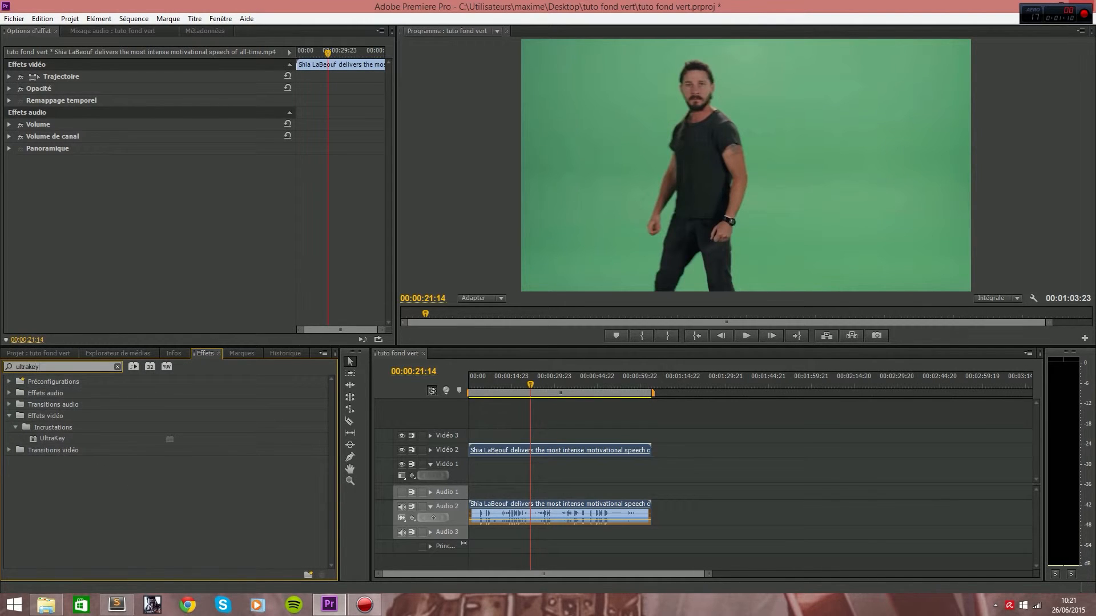
Apply the UltraKey video effect to the green-screen clip on Vidéo 2.
click(49, 426)
click(15, 427)
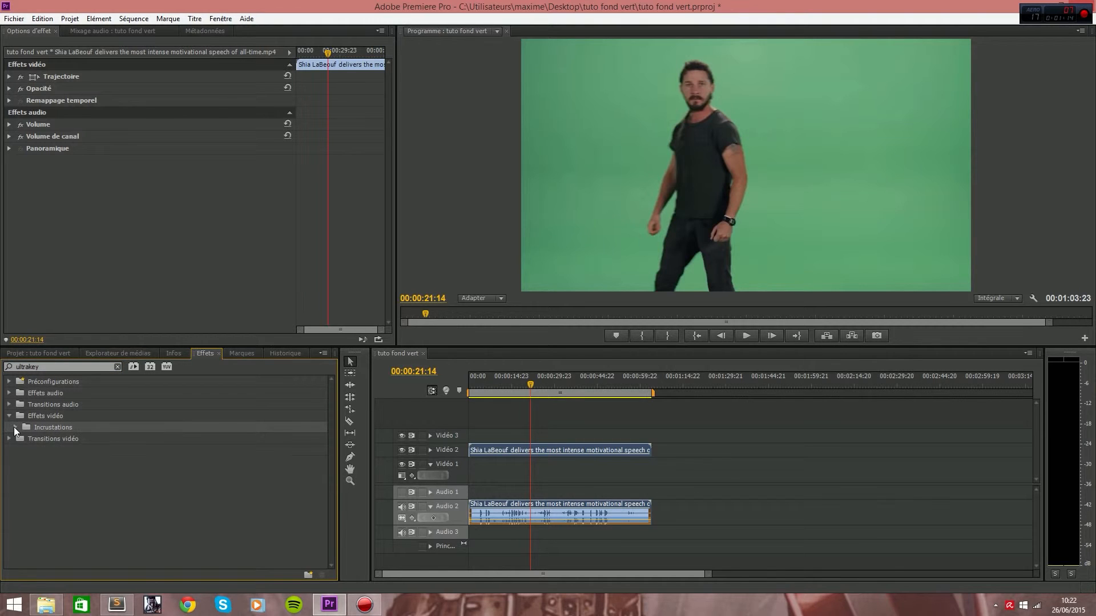
click(16, 427)
click(45, 438)
drag(53, 442, 480, 452)
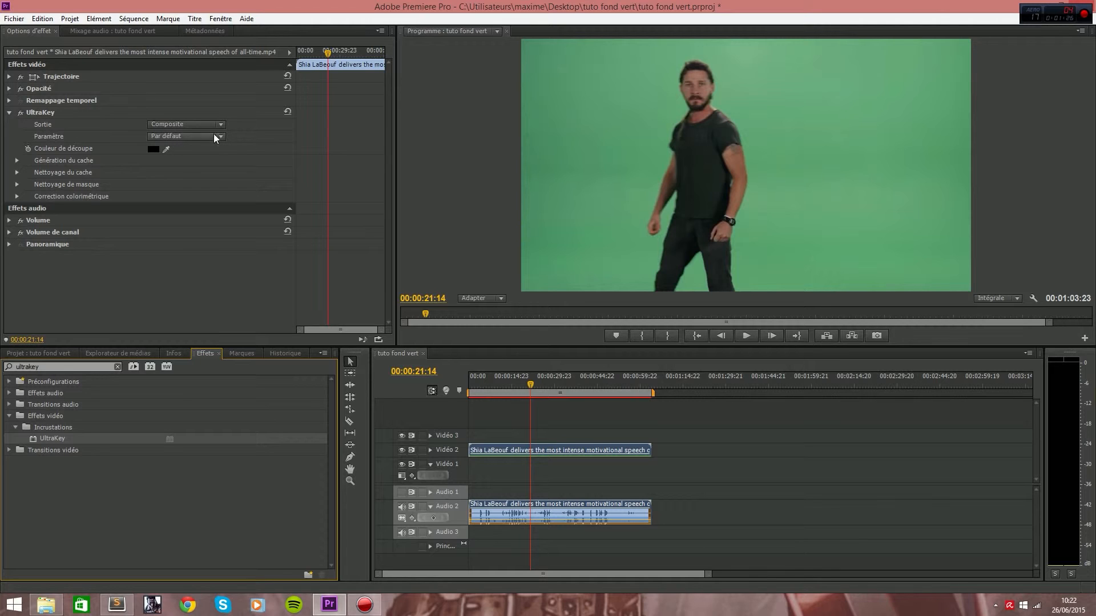
click(167, 139)
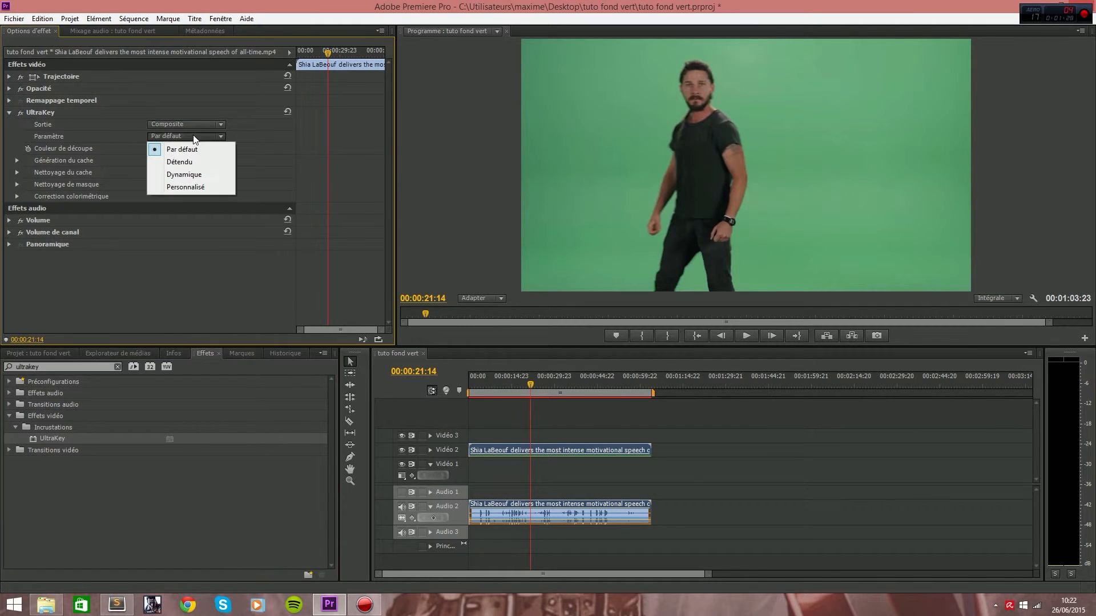
click(194, 128)
click(194, 126)
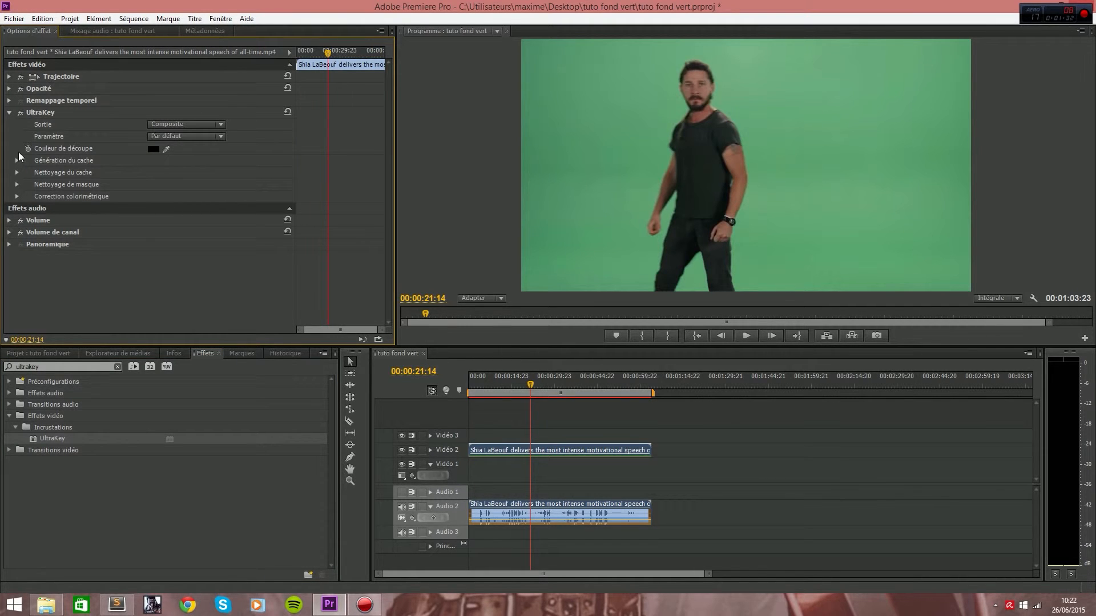
Sample the green background in the preview as UltraKey's key colour (Couleur de découpe).
click(166, 149)
click(615, 124)
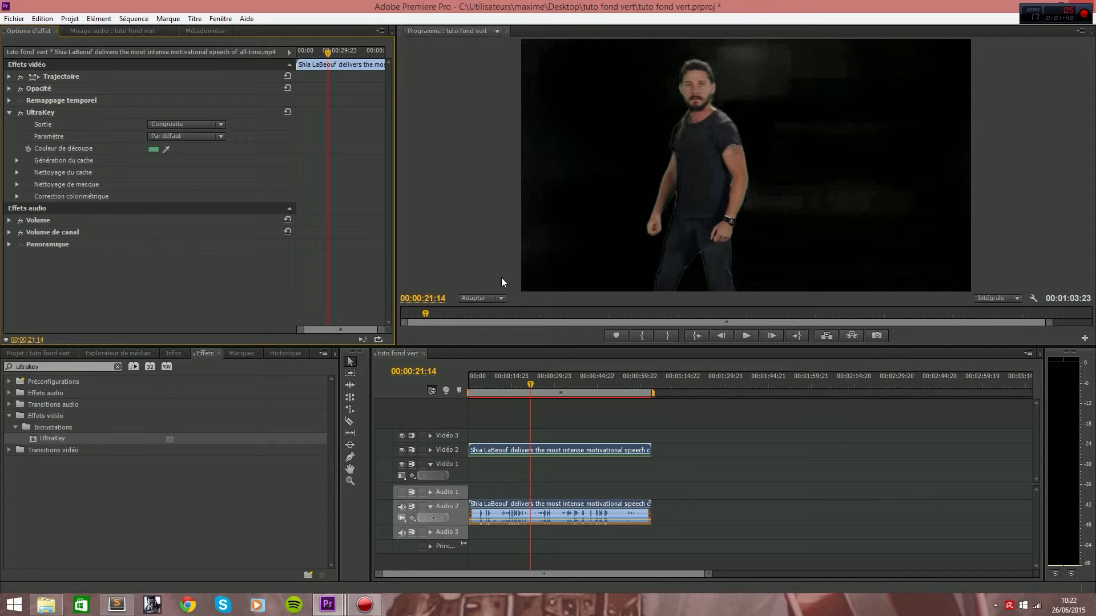
Try animating UltraKey's key colour by enabling keyframes and sampling a second colour at 00:00:44:11.
click(28, 148)
drag(331, 53, 361, 53)
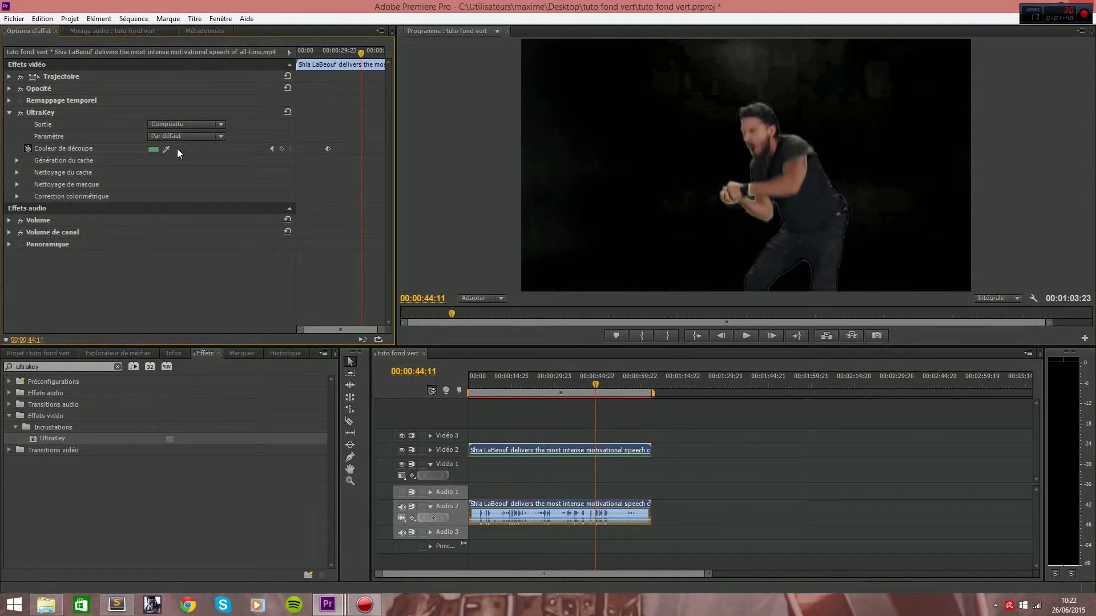
click(166, 149)
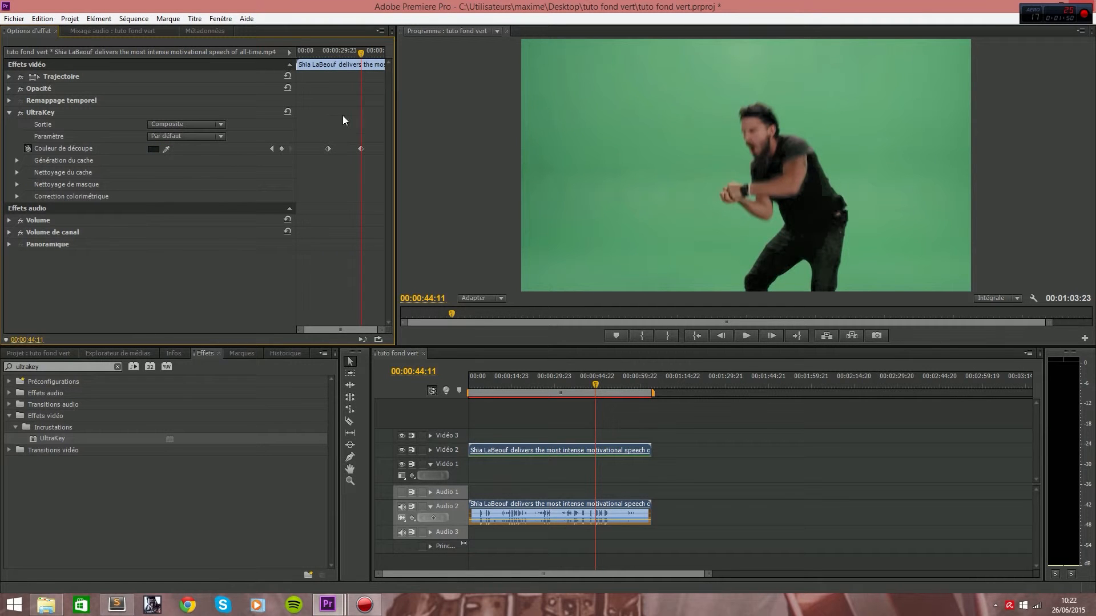
mouse_move(359, 55)
mouse_down()
mouse_move(338, 57)
mouse_move(358, 60)
mouse_up()
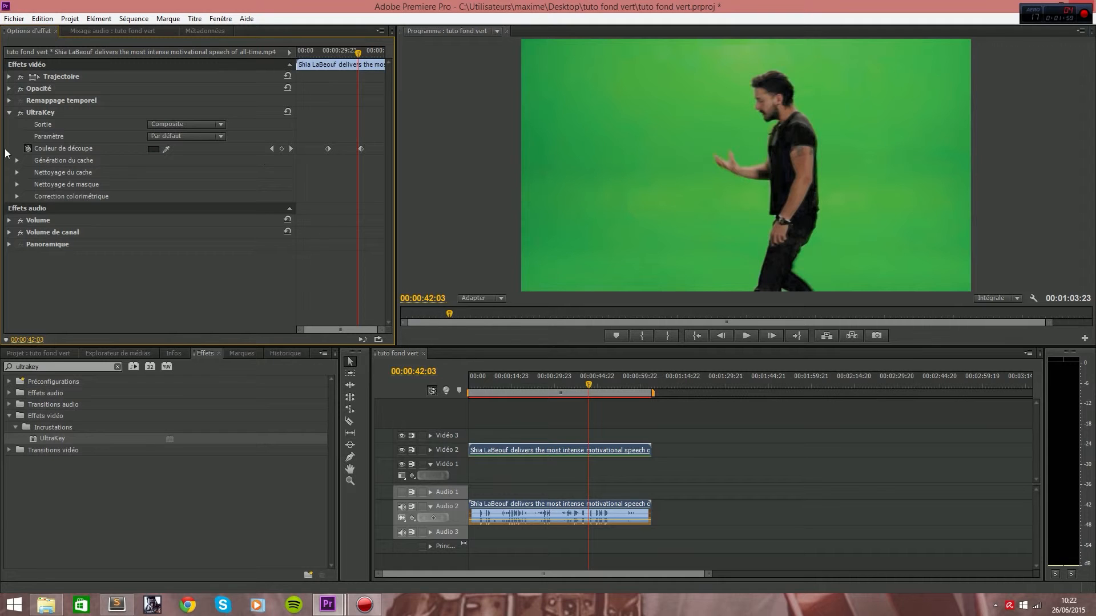
Remove the second key colour keyframe and turn off the key colour's animation, deleting its remaining keyframe.
key(Delete)
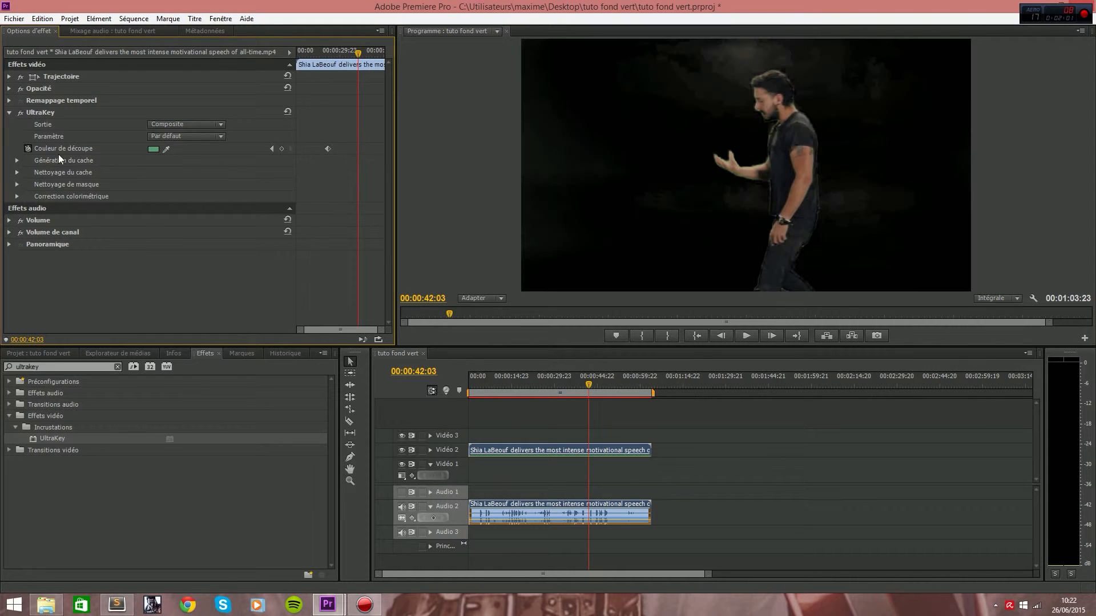
click(27, 148)
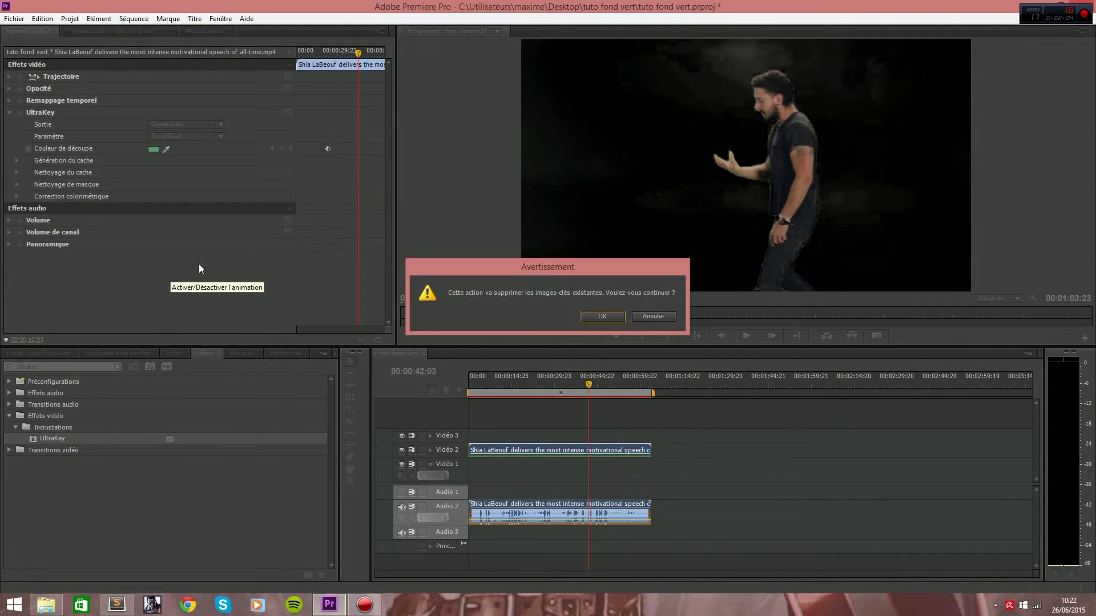
click(602, 316)
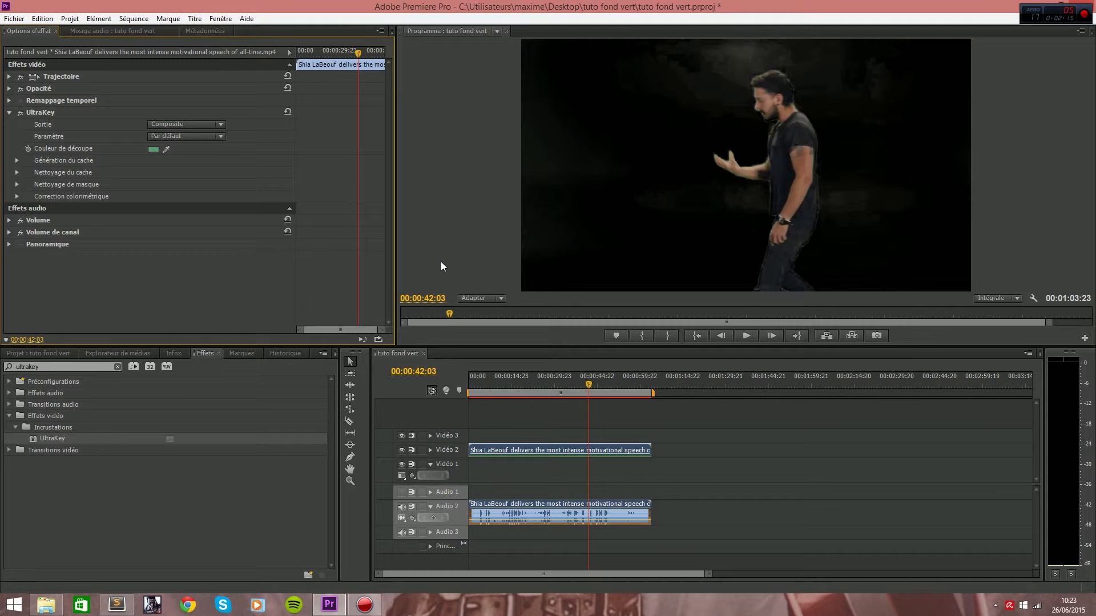
In UltraKey's Nettoyage du cache settings, set Contraste and Adoucissement to 100 and play the keyed clip.
click(17, 172)
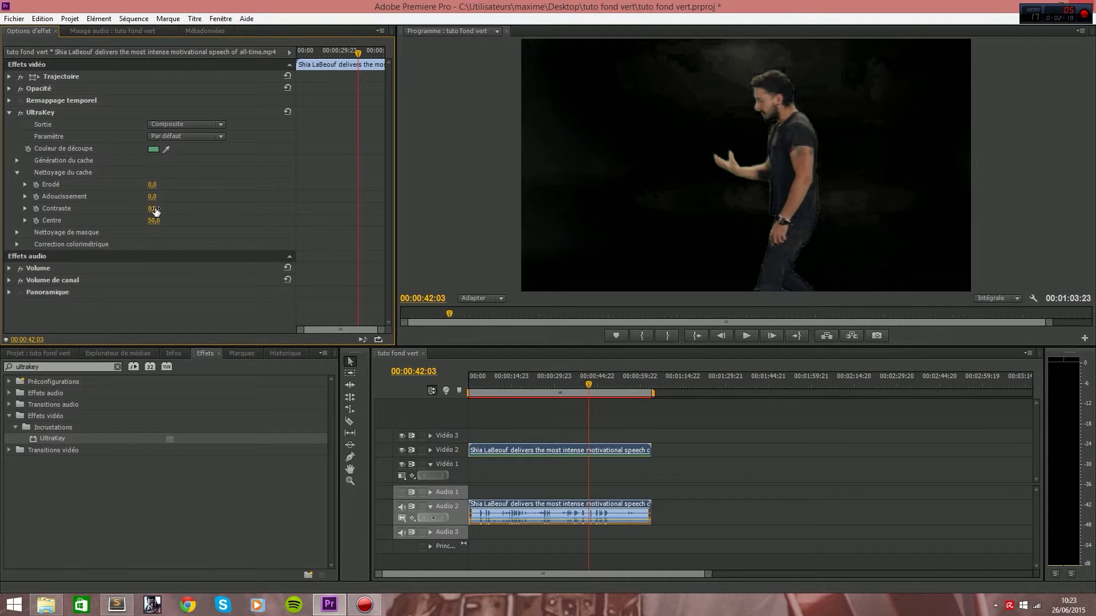
drag(154, 210, 211, 210)
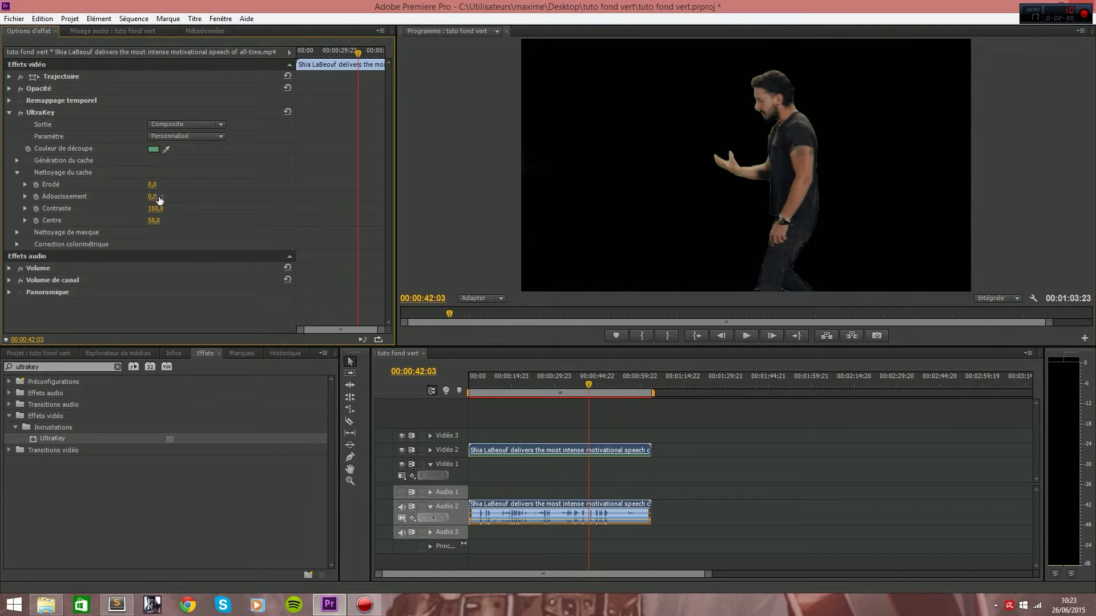
drag(151, 197, 188, 197)
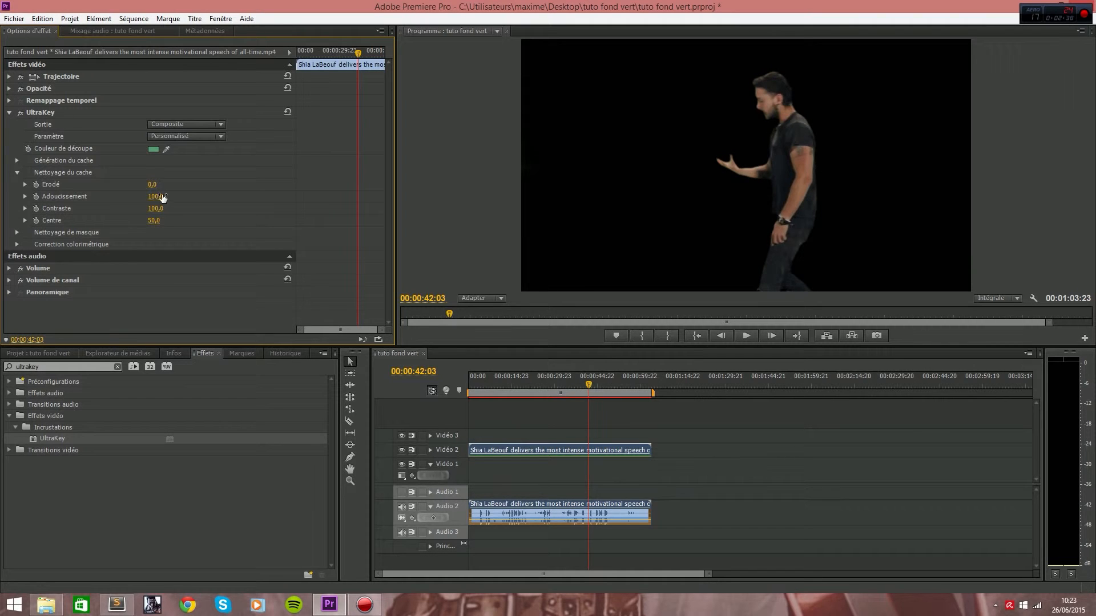
key(space)
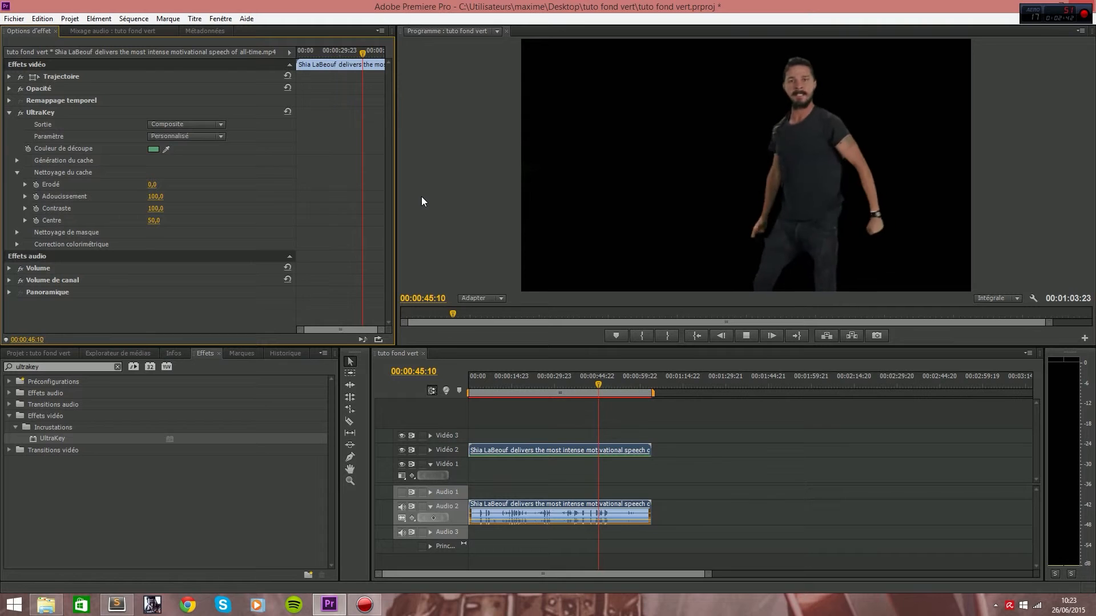
key(space)
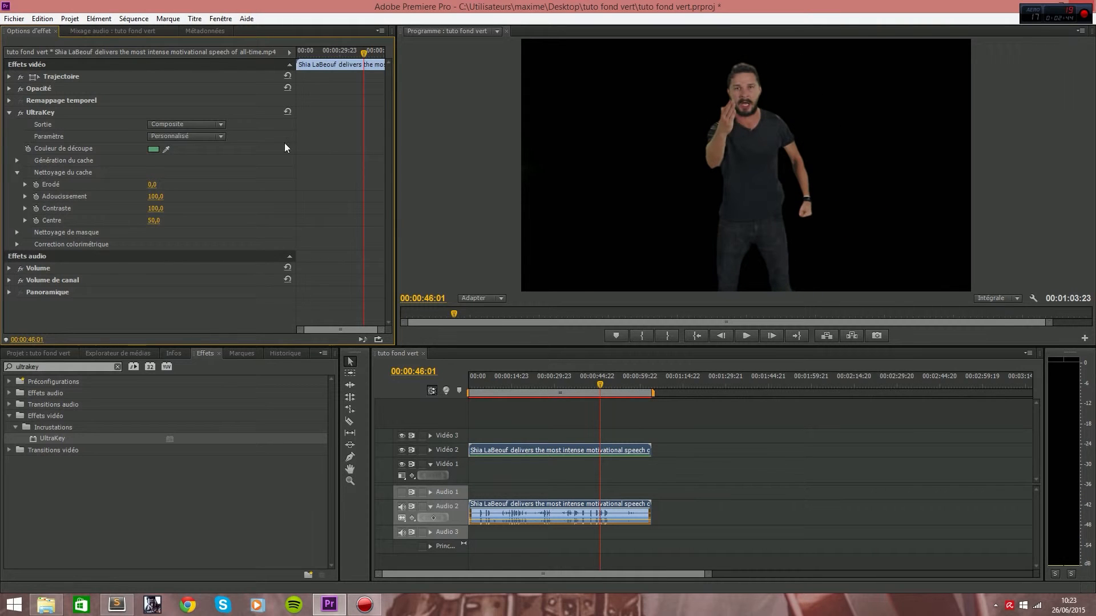
Refine the matte cleanup with Erodé 21, Adoucissement 9 and Centre 67, and play the keyed clip.
mouse_move(159, 197)
mouse_down()
mouse_move(171, 197)
mouse_move(133, 196)
mouse_move(209, 184)
mouse_move(152, 185)
mouse_up()
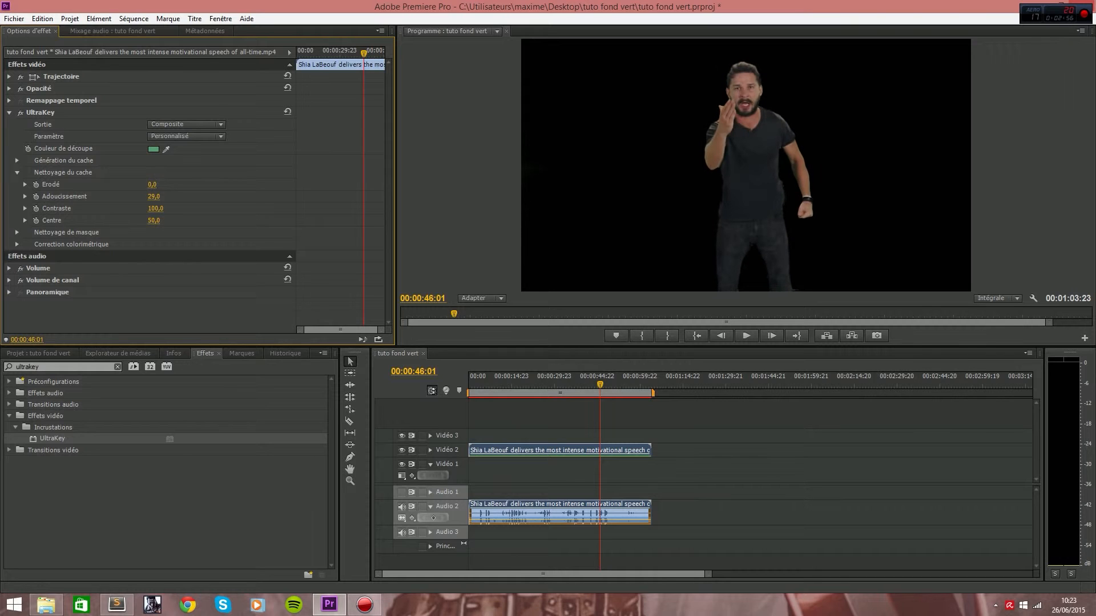
drag(152, 184, 140, 220)
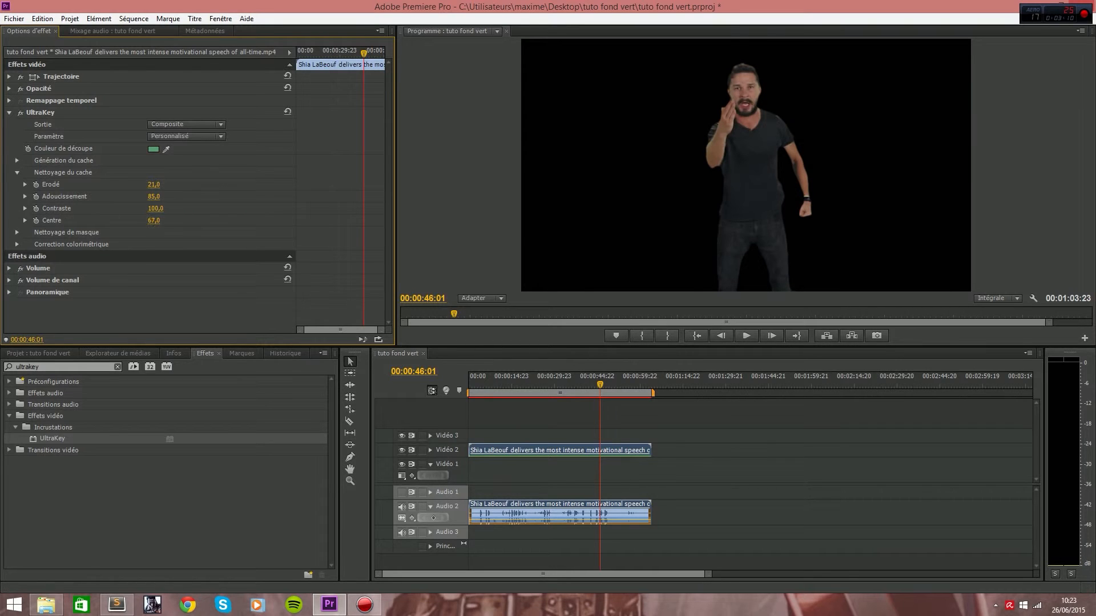
mouse_move(140, 221)
mouse_down()
mouse_move(166, 221)
mouse_move(152, 199)
mouse_move(106, 199)
mouse_move(147, 220)
mouse_up()
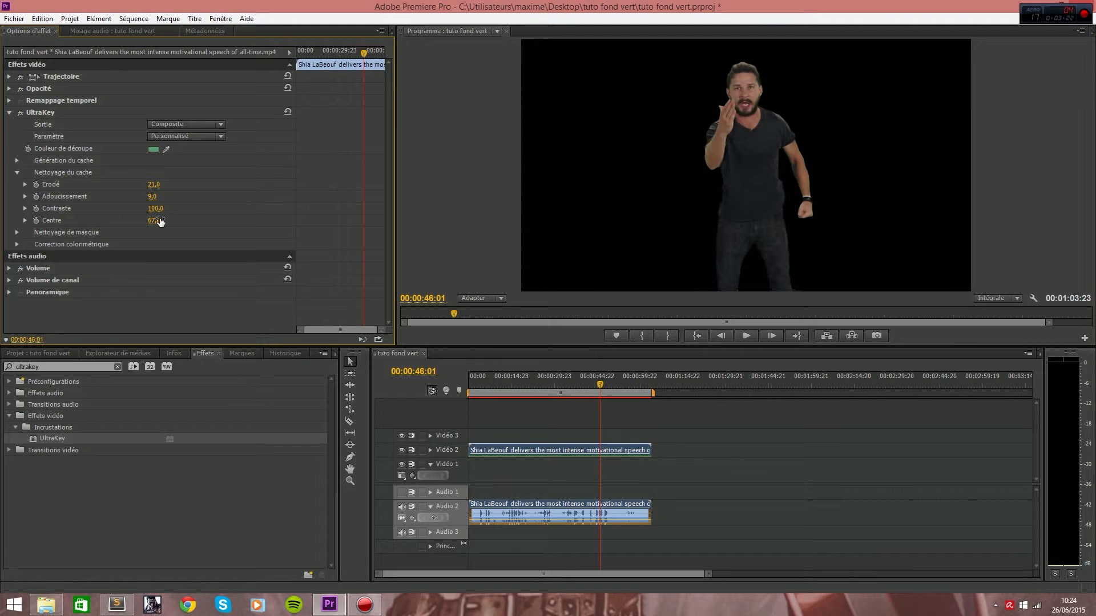
key(space)
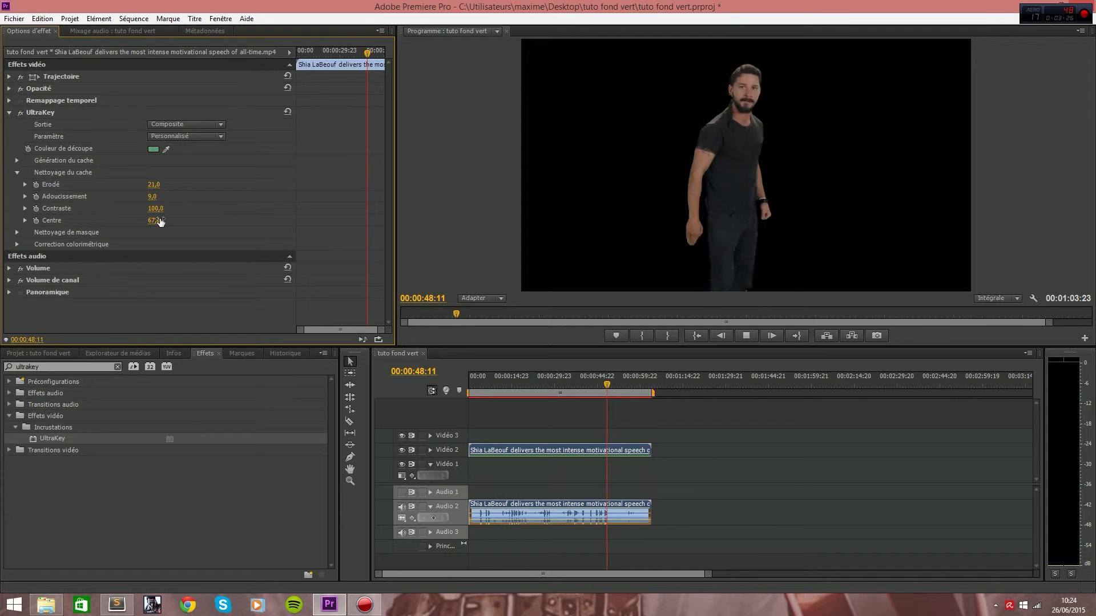
key(space)
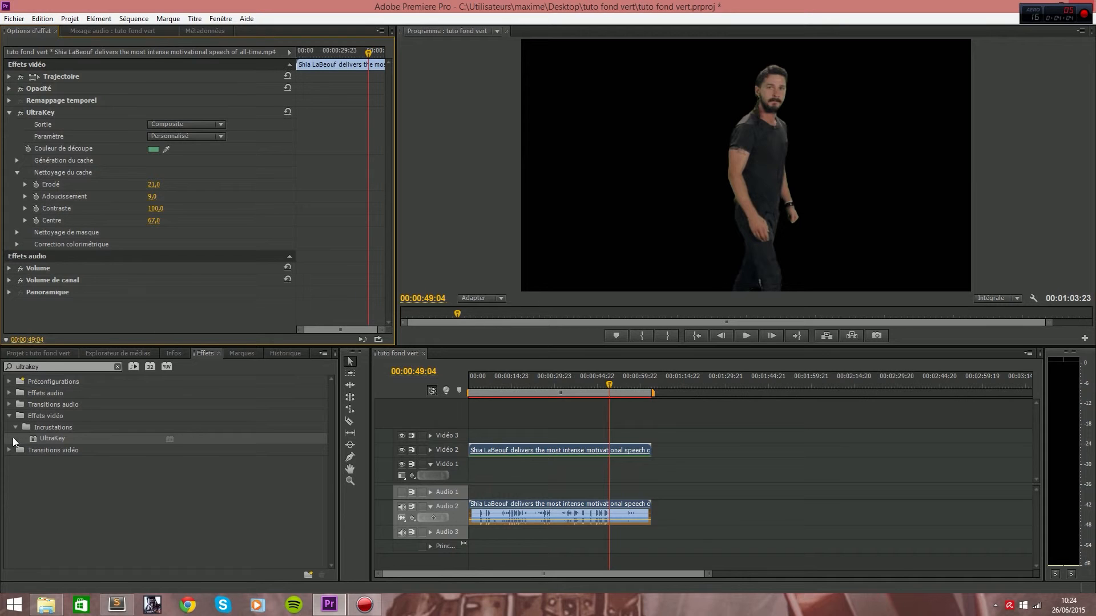
Place just-do-it.jpg on Vidéo 1 beneath the keyed clip, spanning the clip's full length.
click(44, 354)
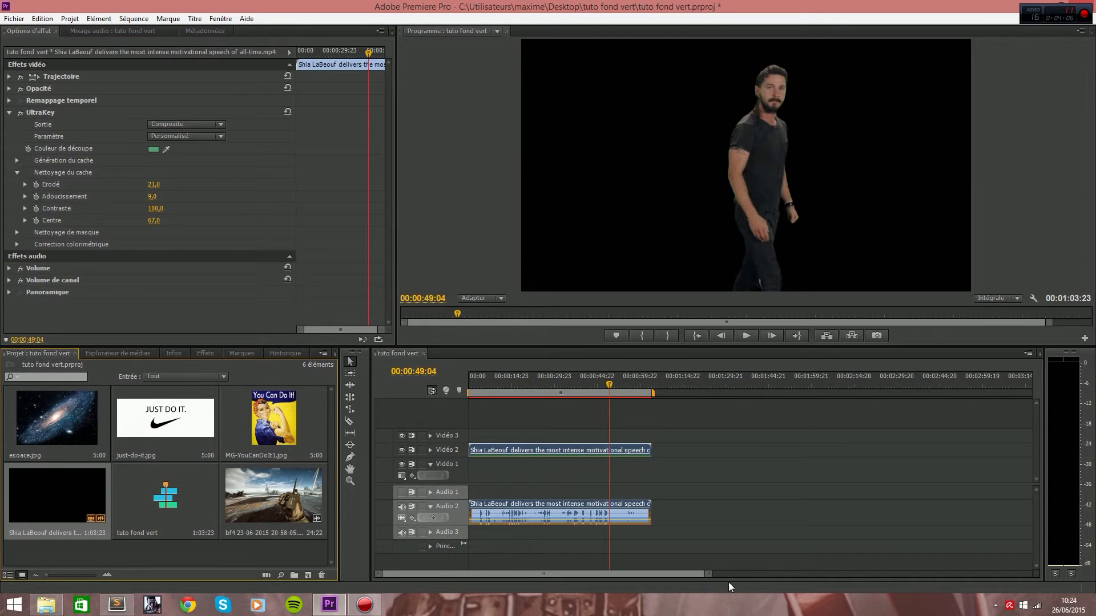
drag(141, 419, 649, 469)
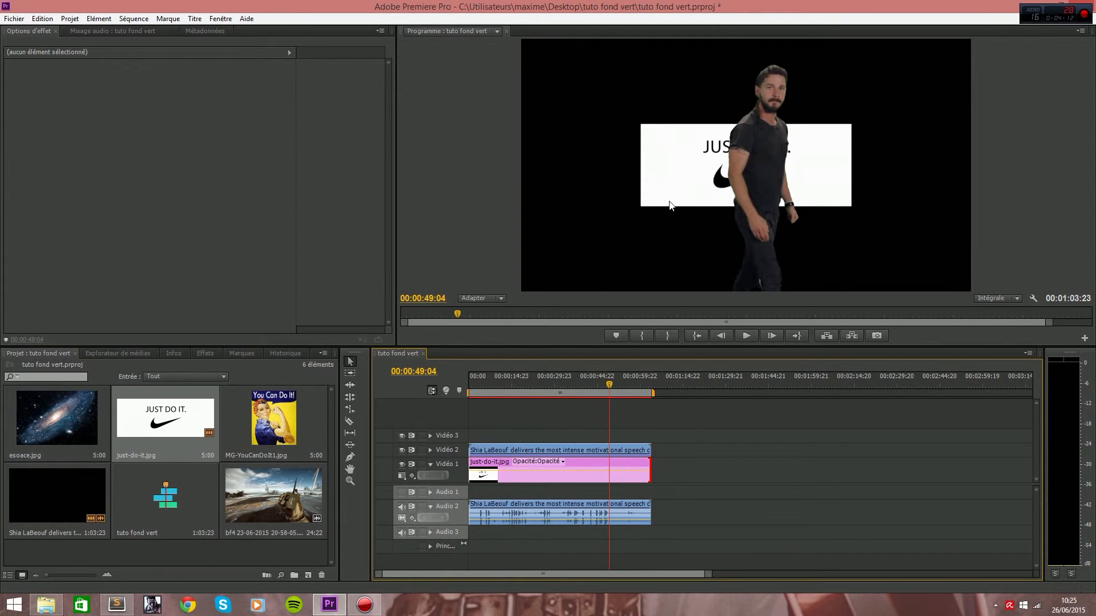
Select the keyed clip and the just-do-it.jpg clip in turn to inspect their effect settings.
click(492, 450)
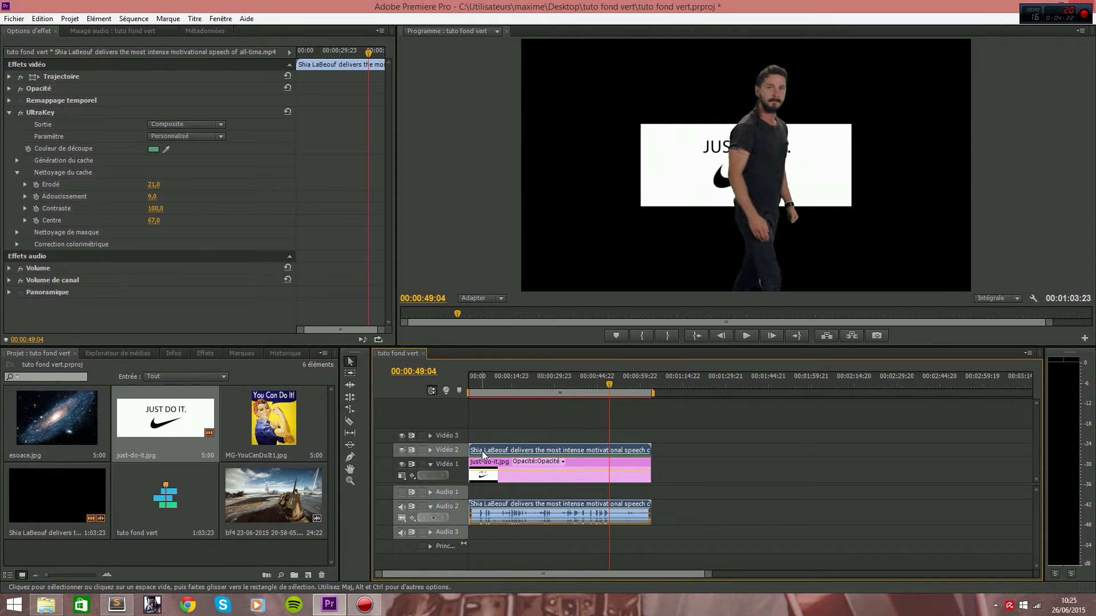
click(549, 479)
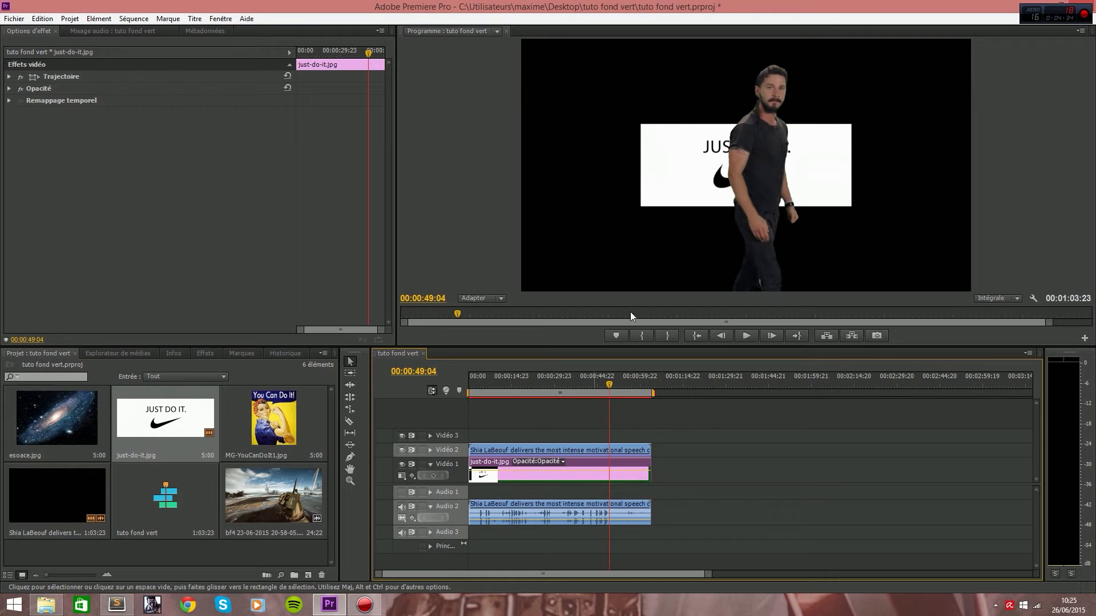
click(680, 182)
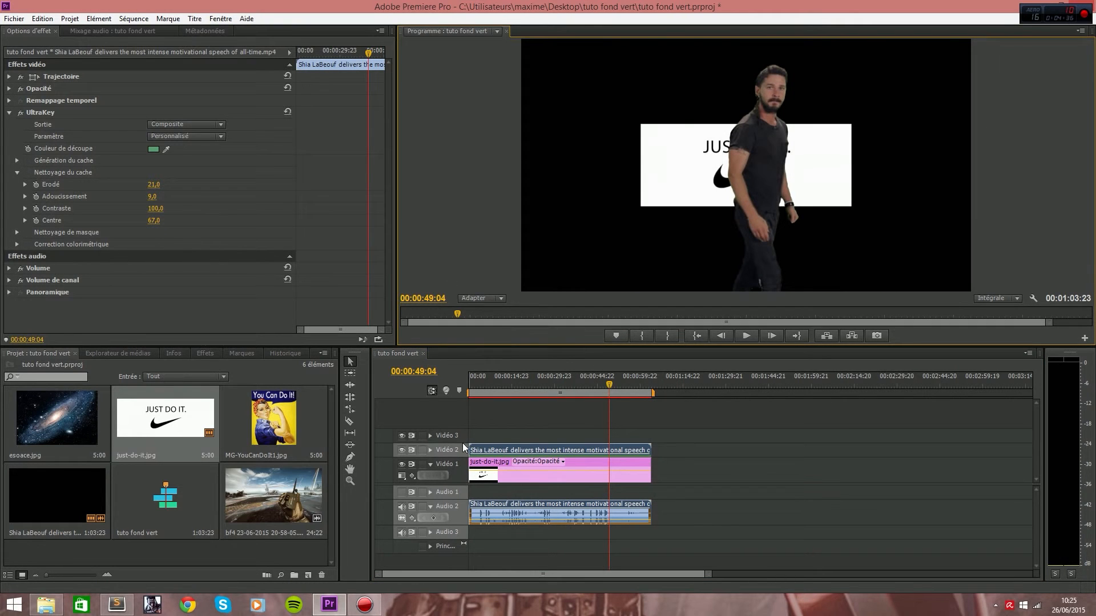
Lock Vidéo 2, enlarge just-do-it.jpg behind the subject to nearly the full frame width, and play the composite.
click(421, 450)
click(570, 479)
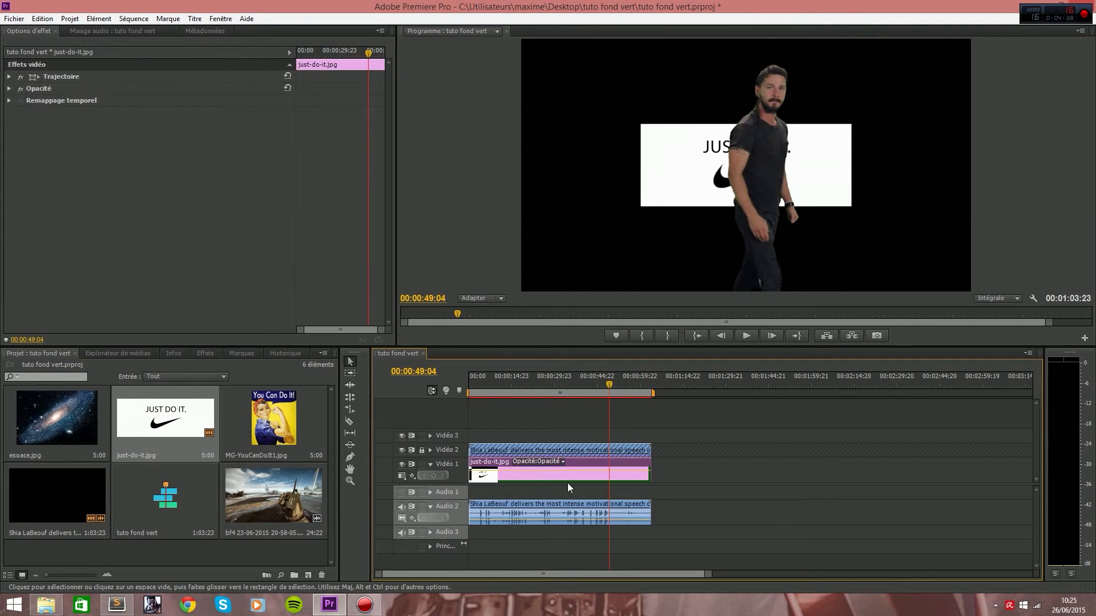
click(655, 205)
drag(639, 209, 476, 206)
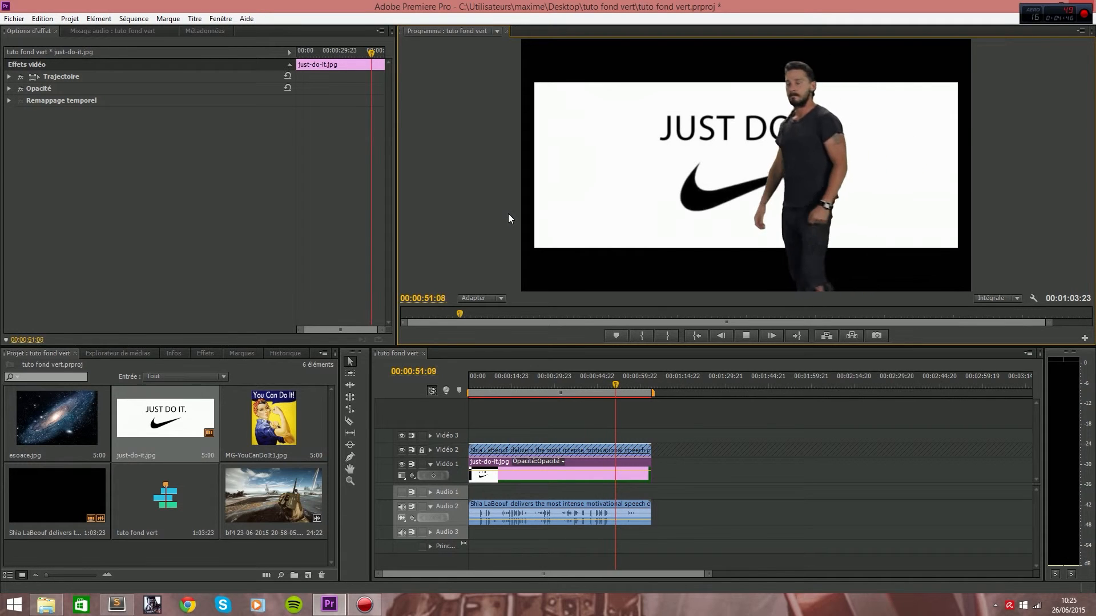
key(space)
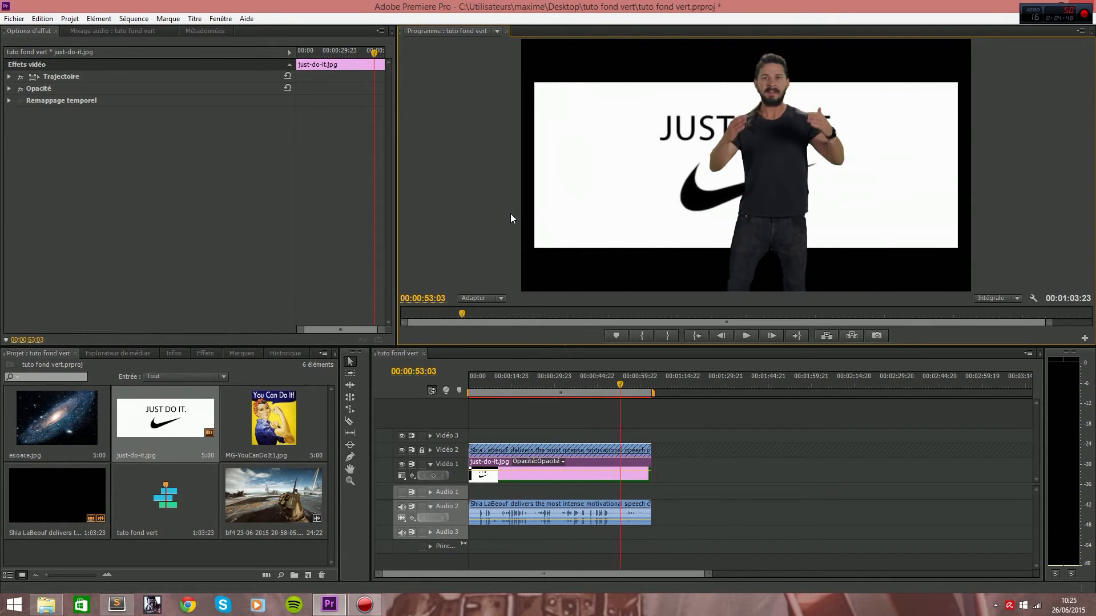
Replace just-do-it.jpg on Vidéo 1 with esoace.jpg at the sequence start and preview the frame at 00:00:03:00.
click(520, 474)
key(Delete)
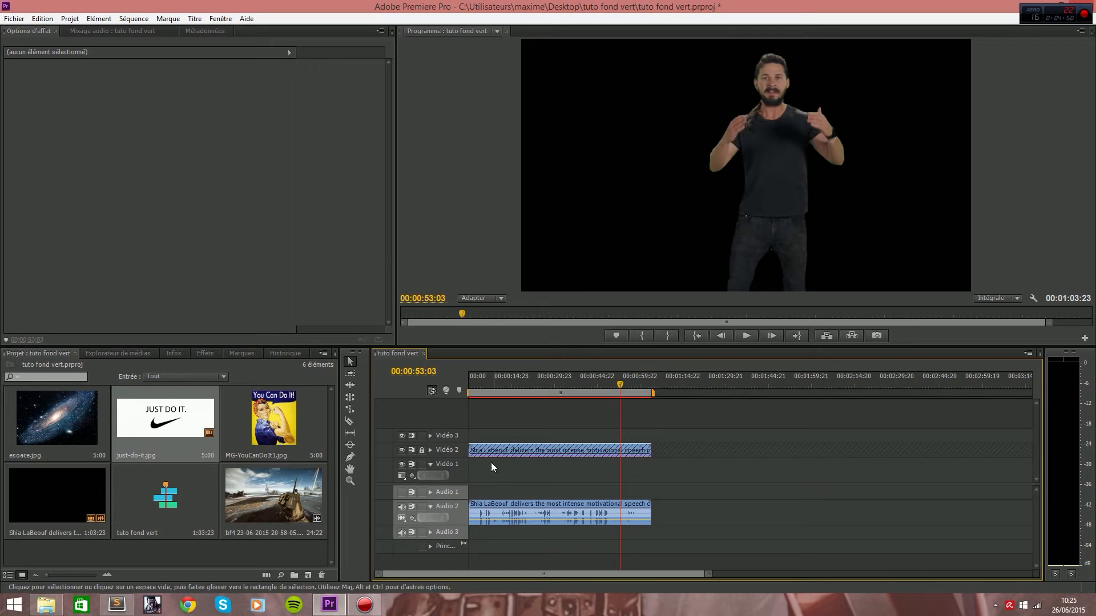
drag(65, 422, 477, 471)
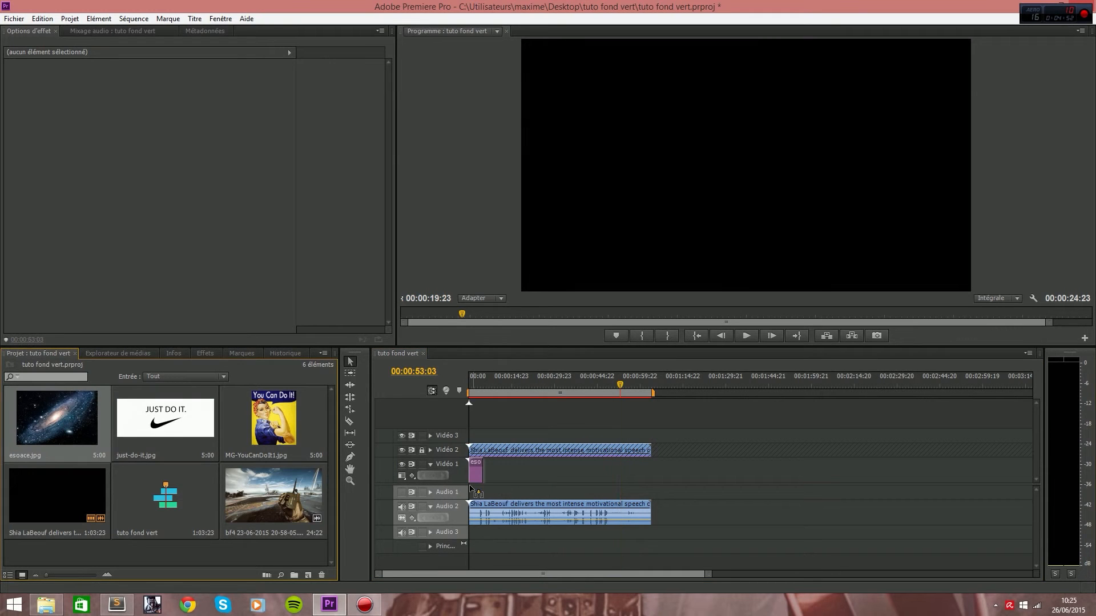
click(472, 380)
drag(473, 380, 478, 381)
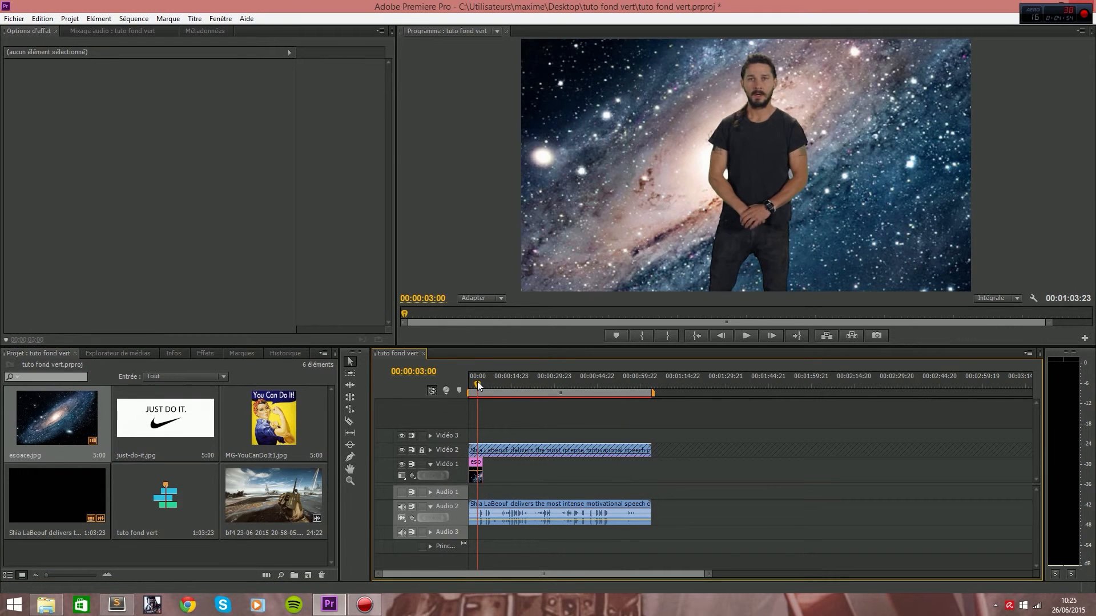
Shrink the esoace.jpg background until it just covers the video frame, then play the composite.
click(545, 271)
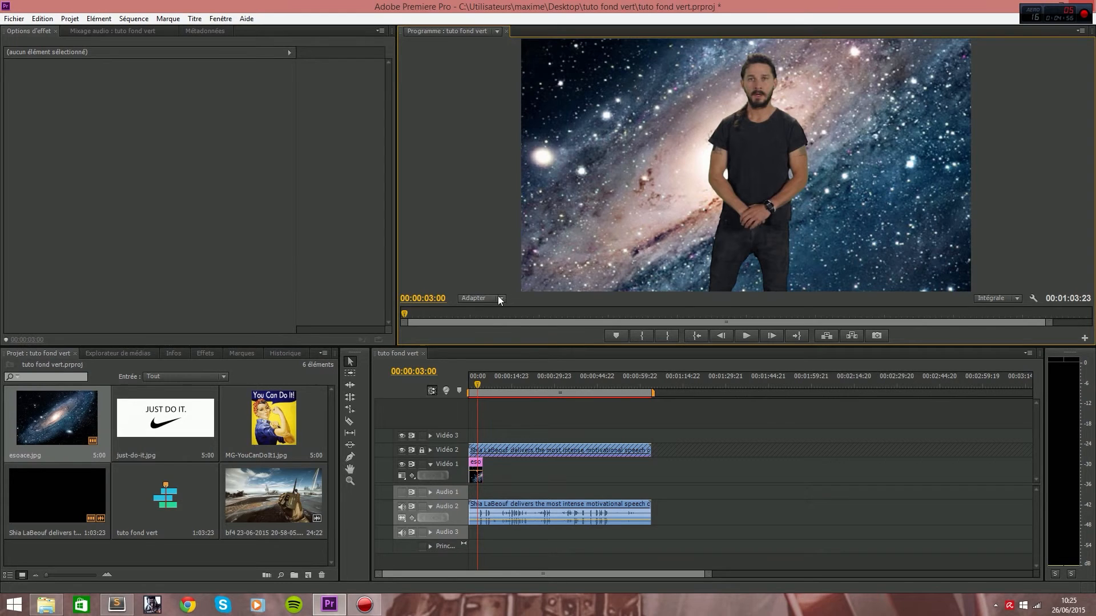
click(482, 297)
click(479, 328)
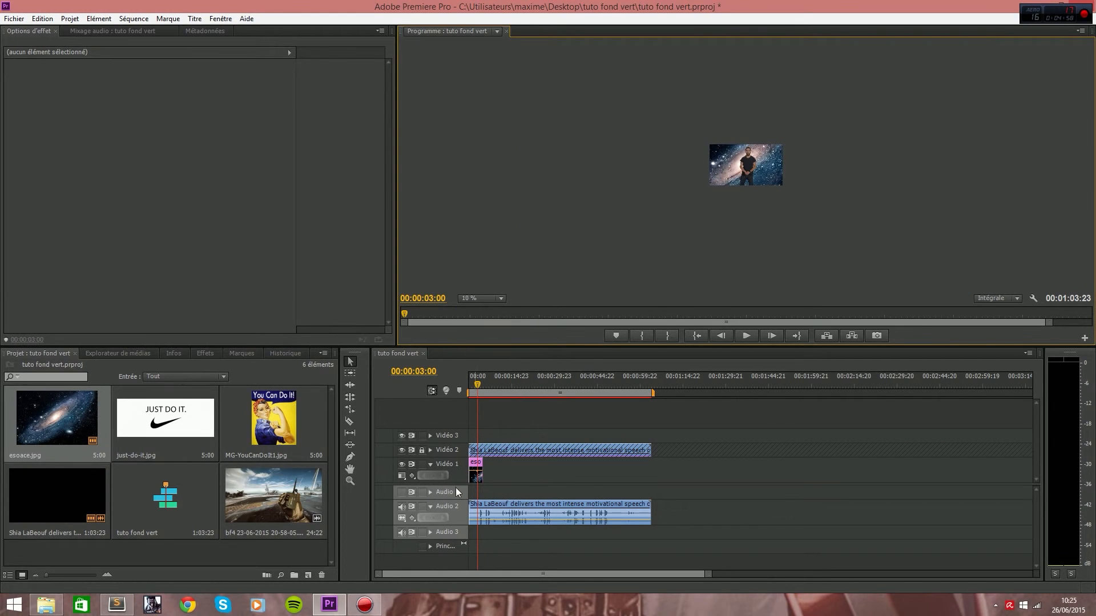
click(475, 473)
click(733, 166)
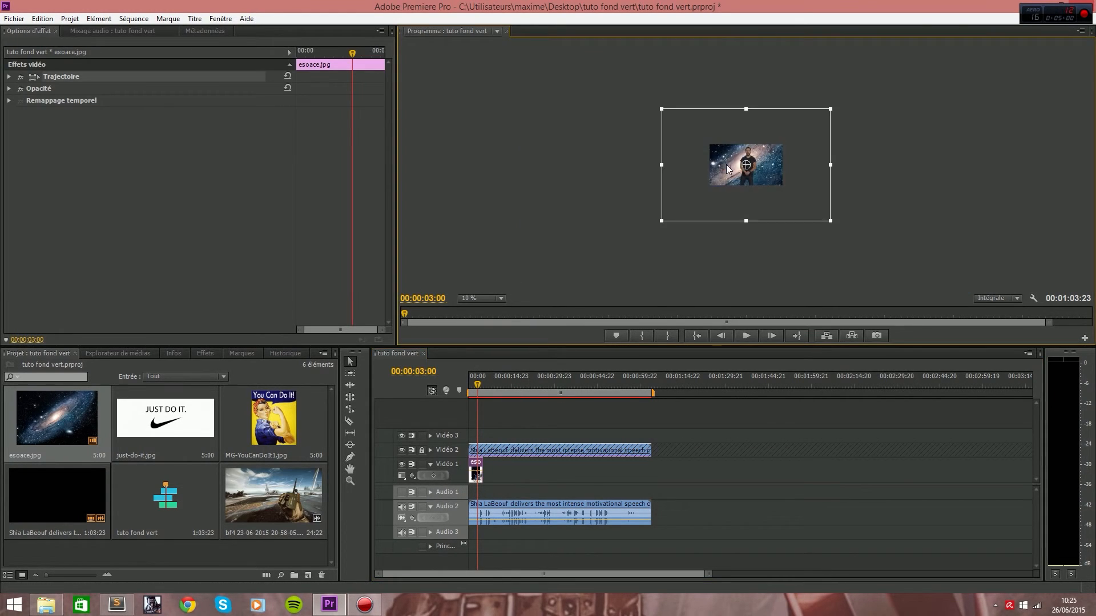
drag(661, 220, 706, 189)
click(668, 216)
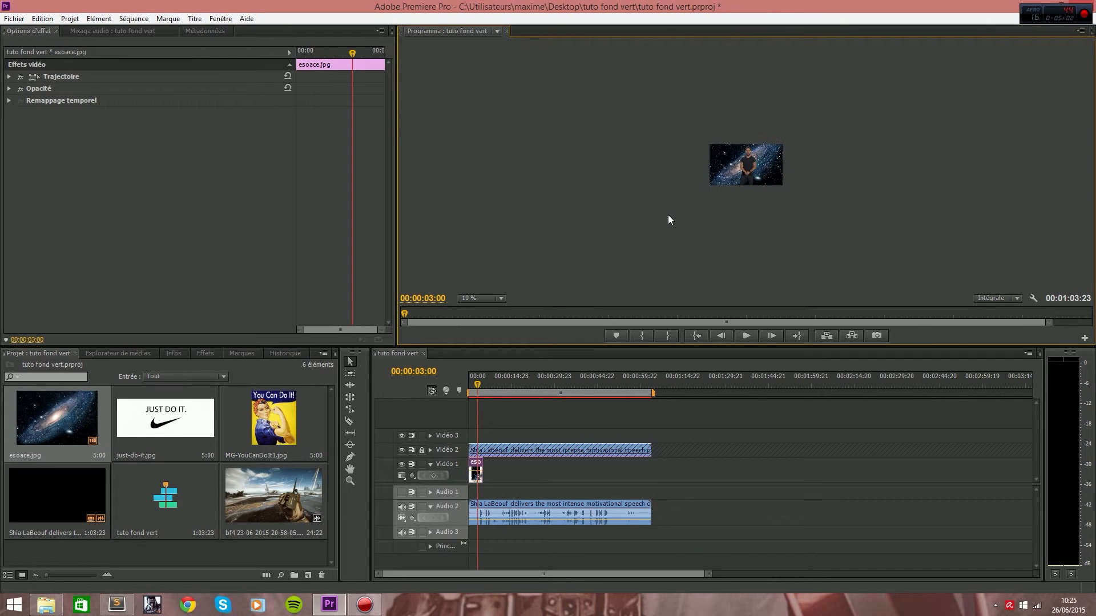
click(481, 298)
click(483, 312)
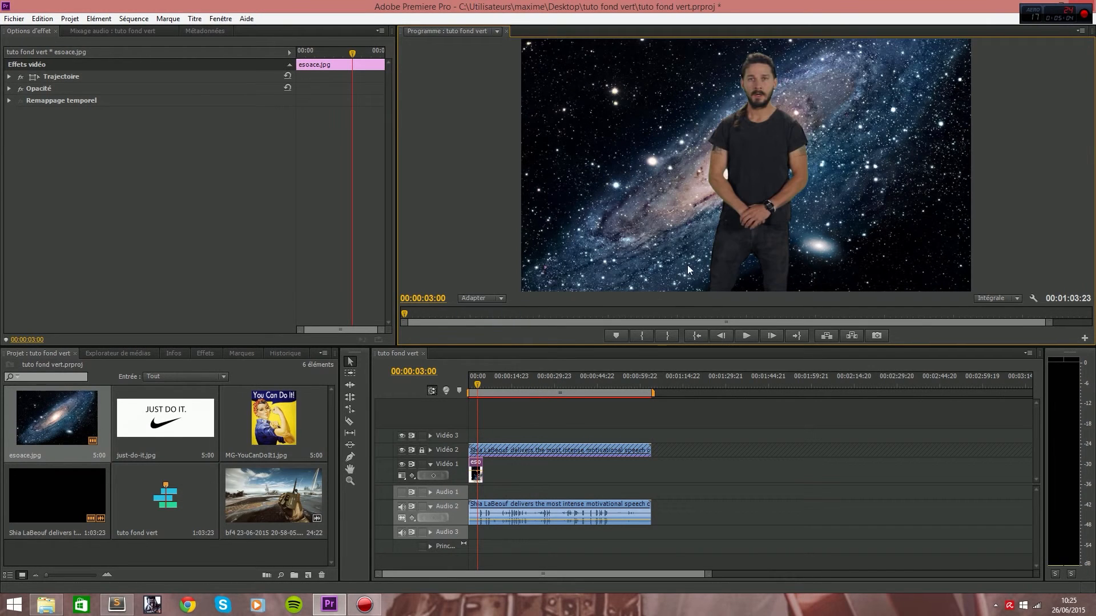
key(space)
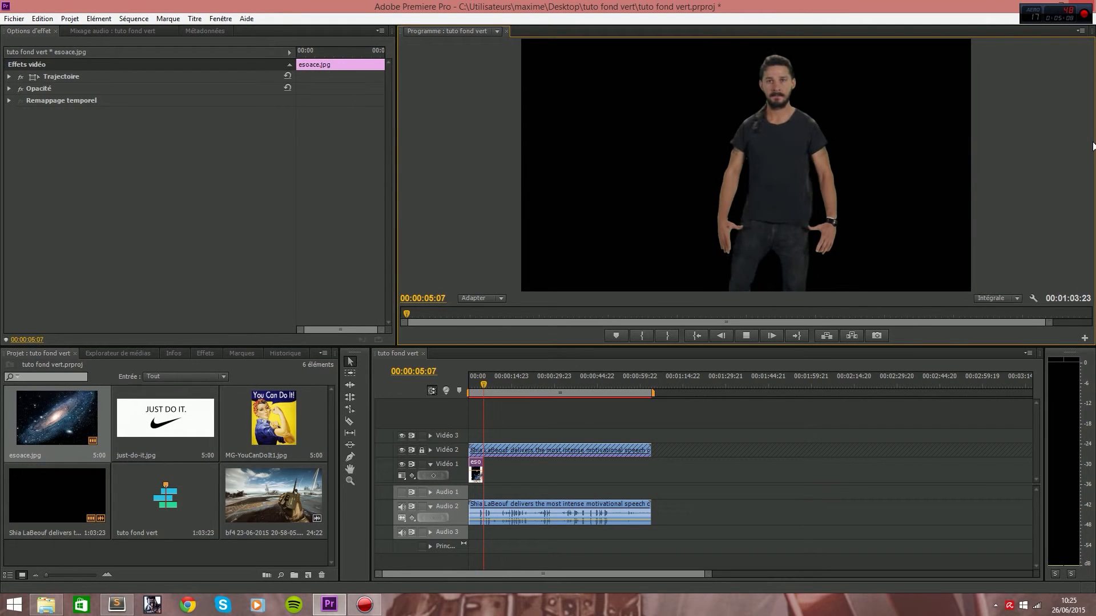
key(space)
Replace esoace.jpg on Vidéo 1 with the bf4 23-06-2015 clip and play the composite from 00:00:10:09.
click(476, 468)
drag(274, 494, 492, 456)
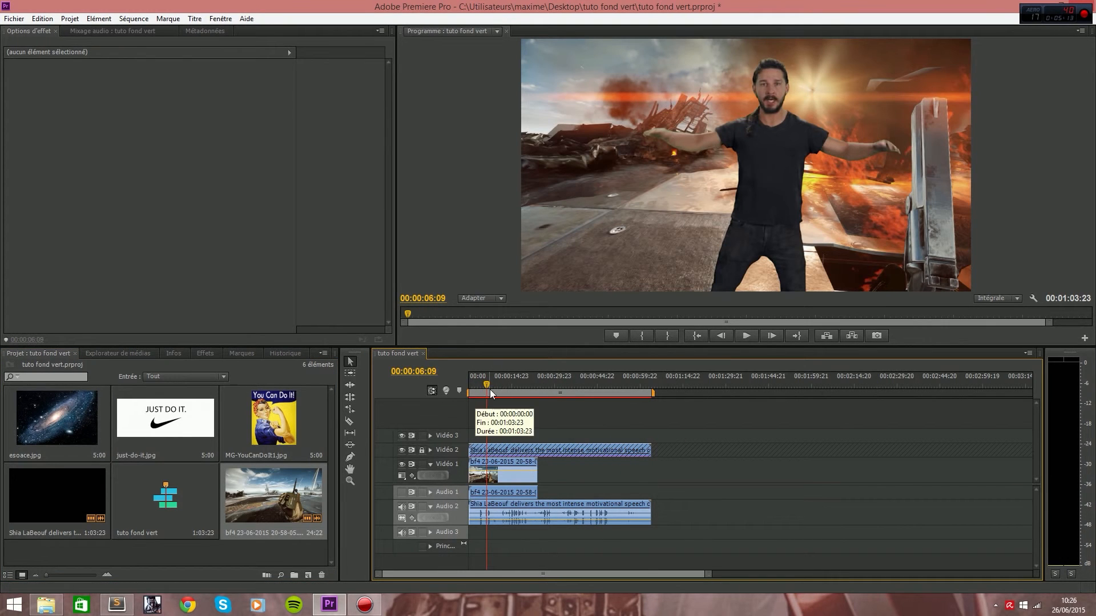
mouse_move(486, 385)
mouse_down()
mouse_move(521, 387)
mouse_move(499, 386)
mouse_up()
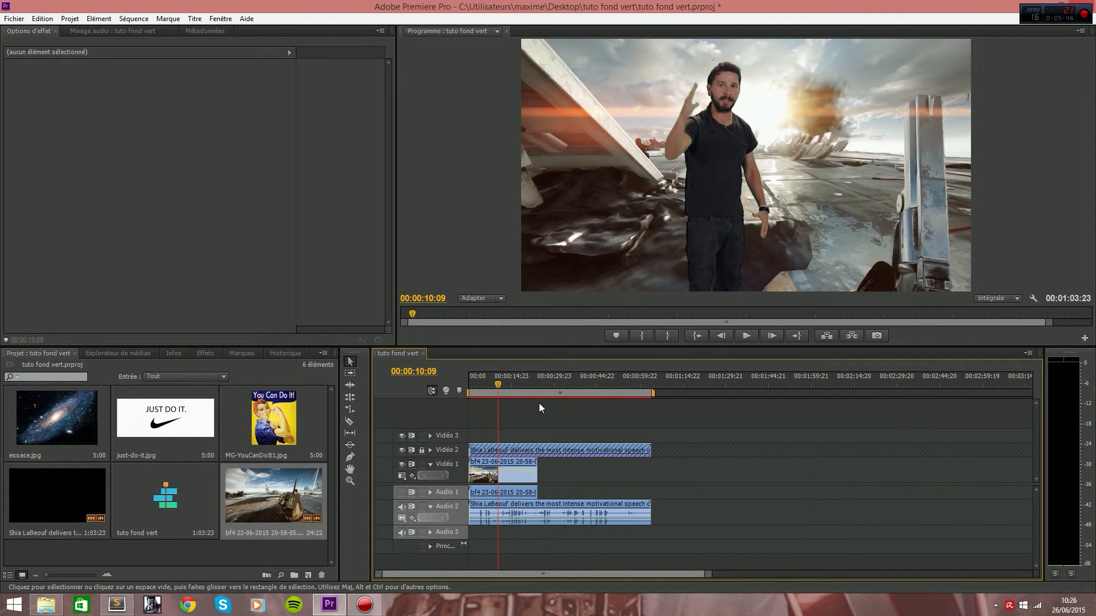
key(space)
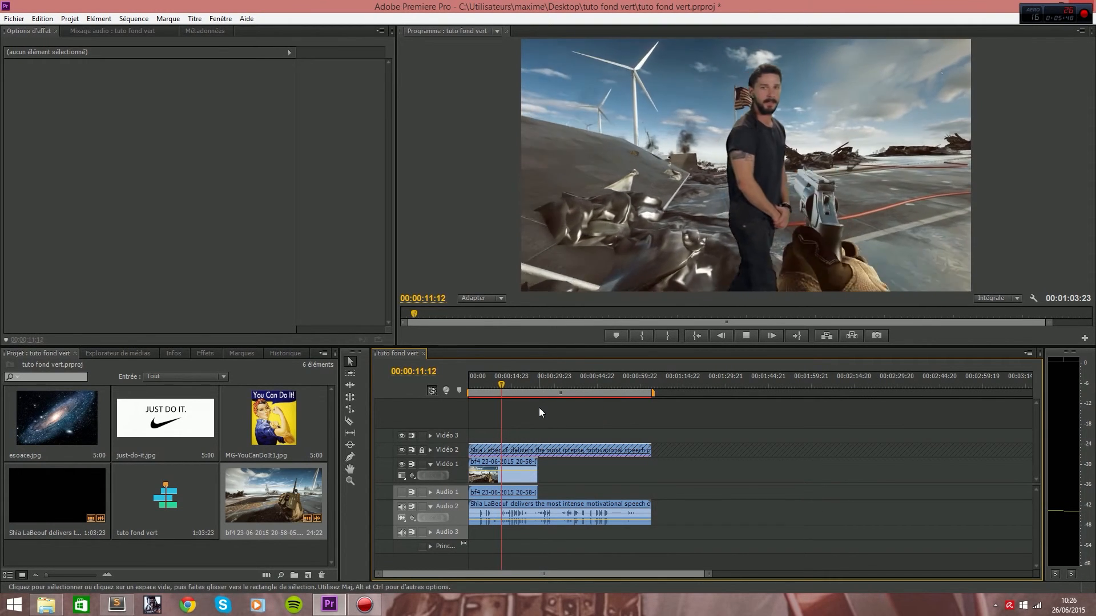
key(space)
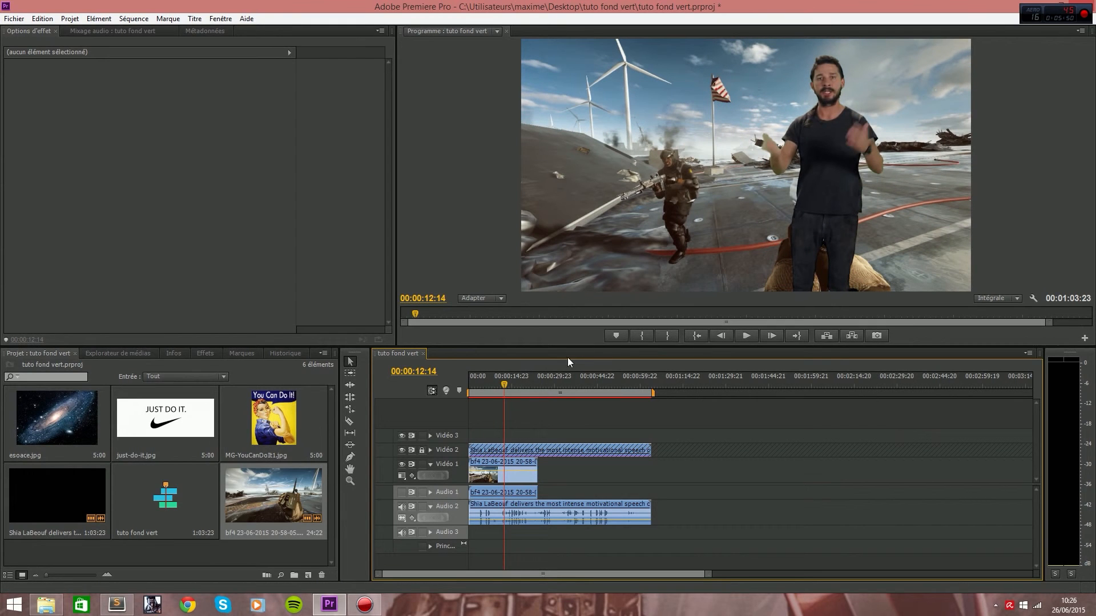
Lock Vidéo 1, unlock Vidéo 2, and scale the keyed clip to about half size in the frame's lower-left corner, then play it.
click(422, 465)
click(422, 450)
double_click(542, 448)
click(709, 171)
drag(971, 40, 891, 104)
drag(833, 164, 703, 215)
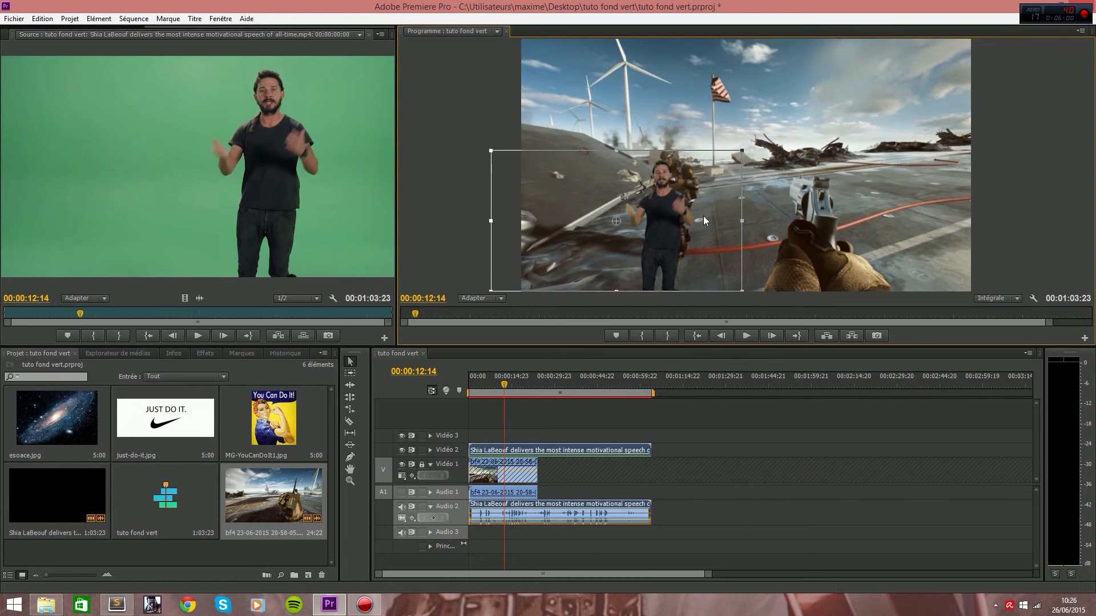
key(space)
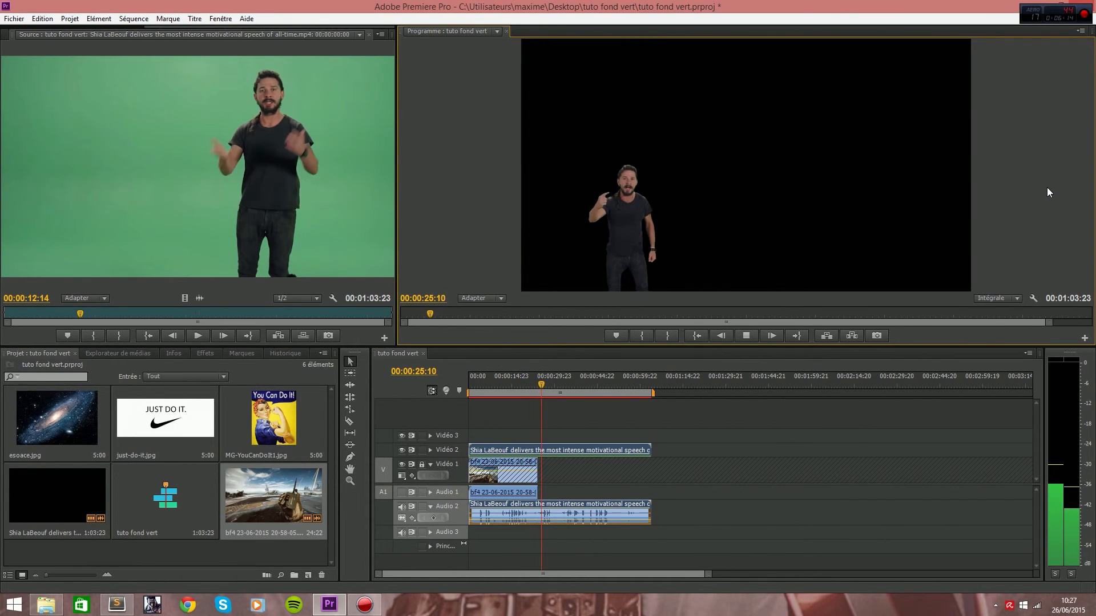
key(space)
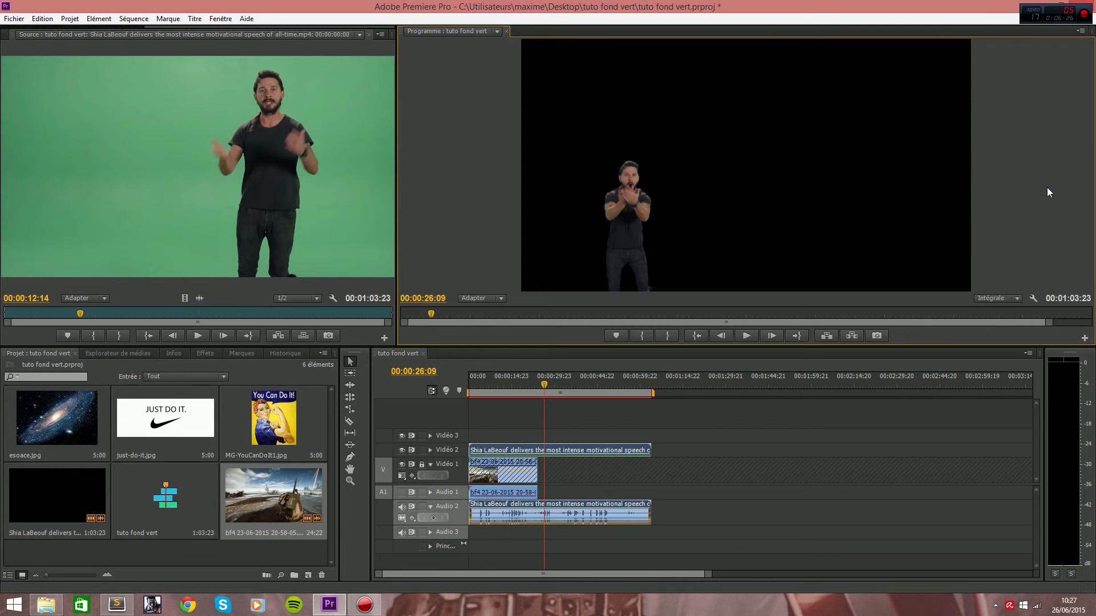
Unlock Vidéo 1, replace its bf4 clip with the original unkeyed green-screen clip from the sequence start, and play the result.
click(607, 470)
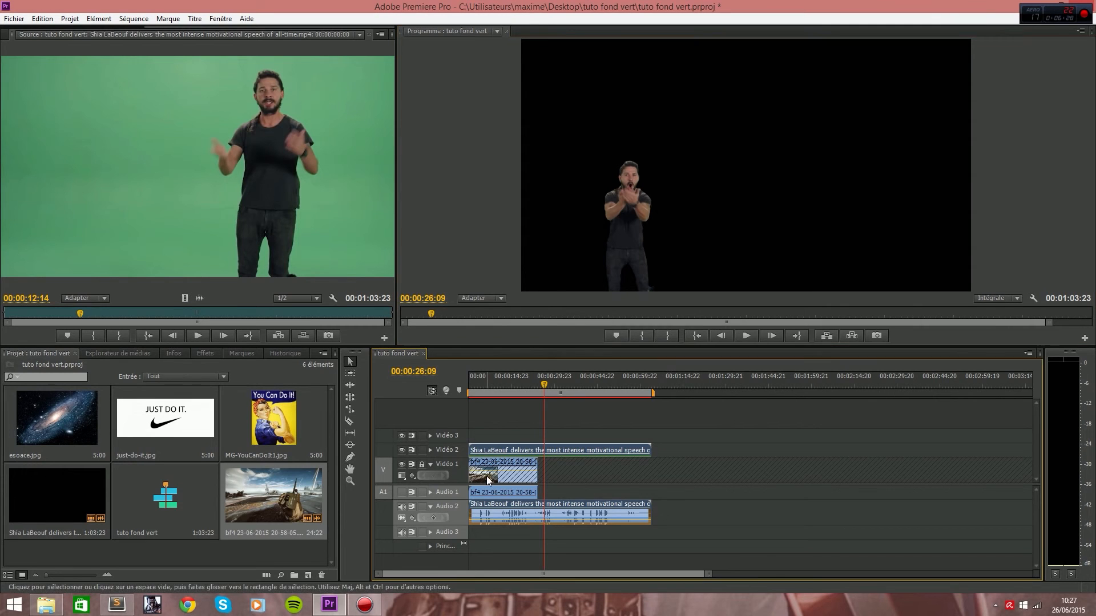
click(422, 464)
drag(71, 498, 467, 482)
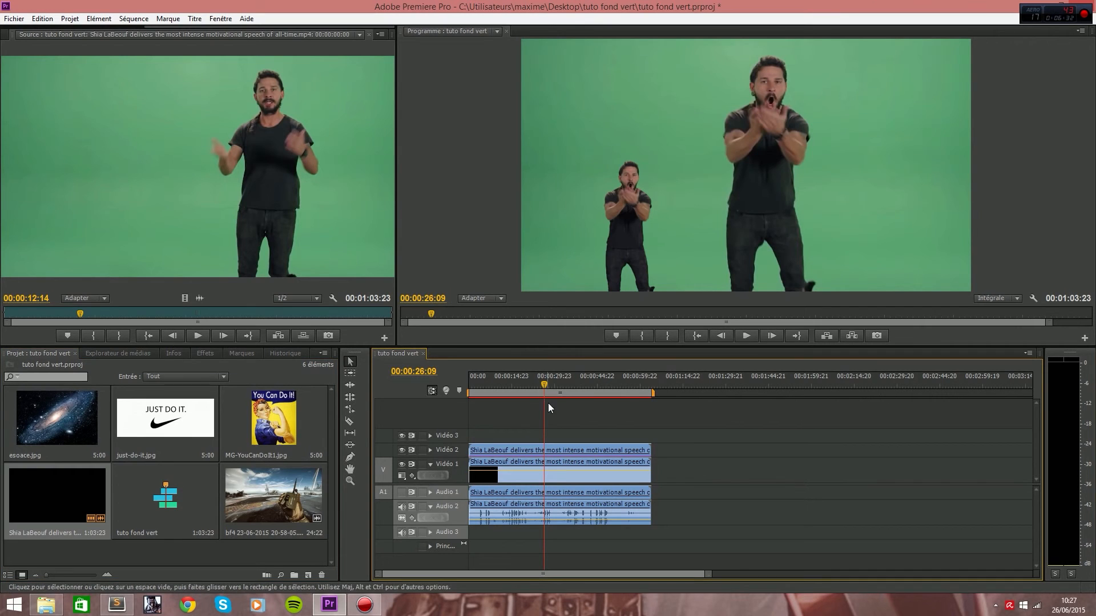
key(space)
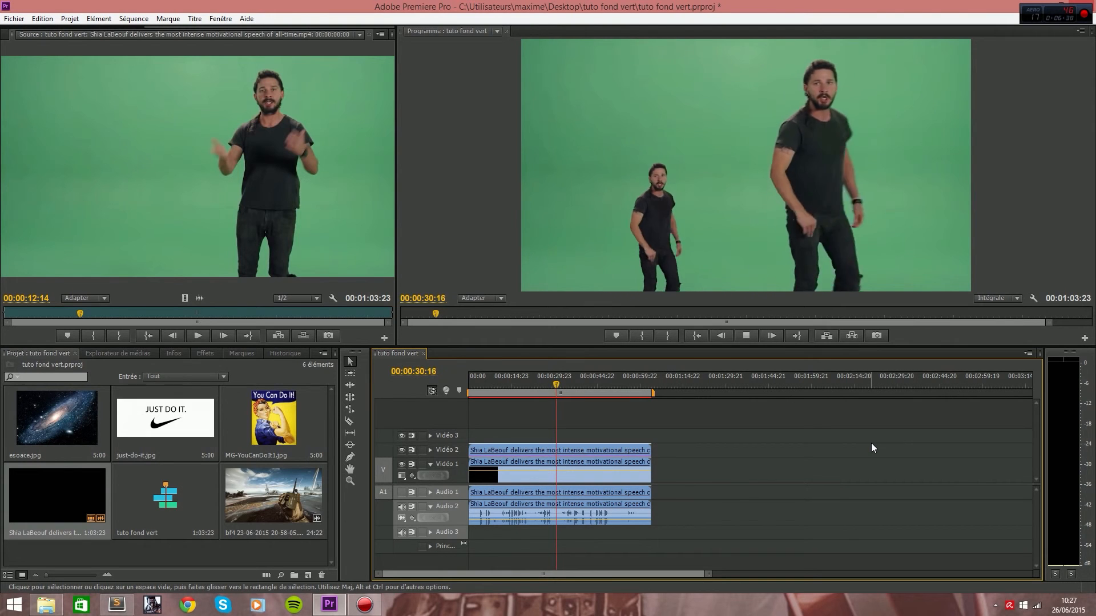
key(space)
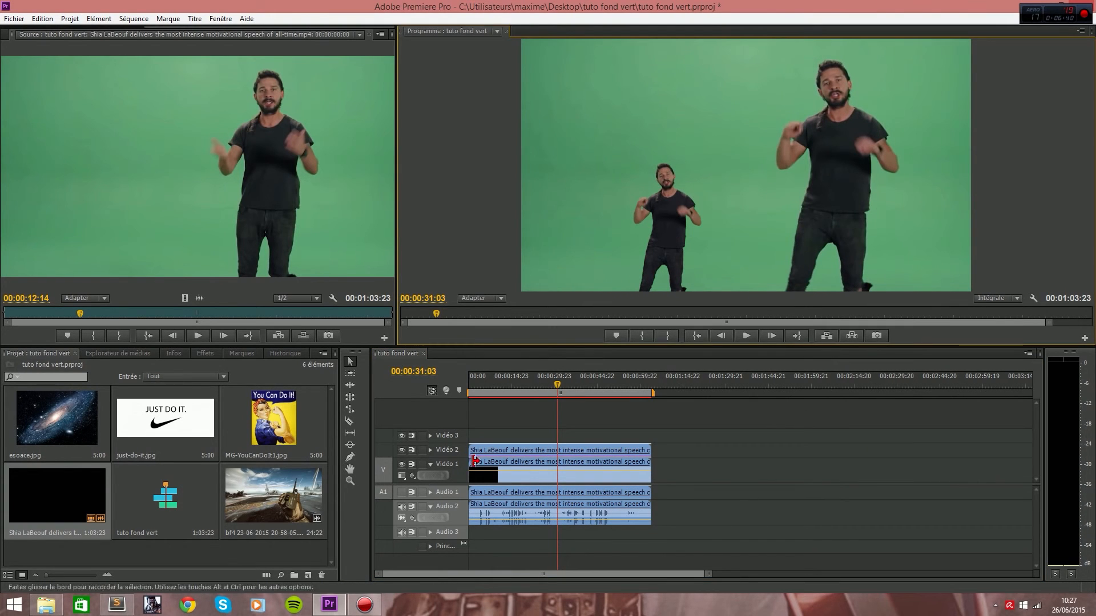
Lock Vidéo 1 and enlarge the keyed clip on Vidéo 2 back to about full frame size.
click(421, 463)
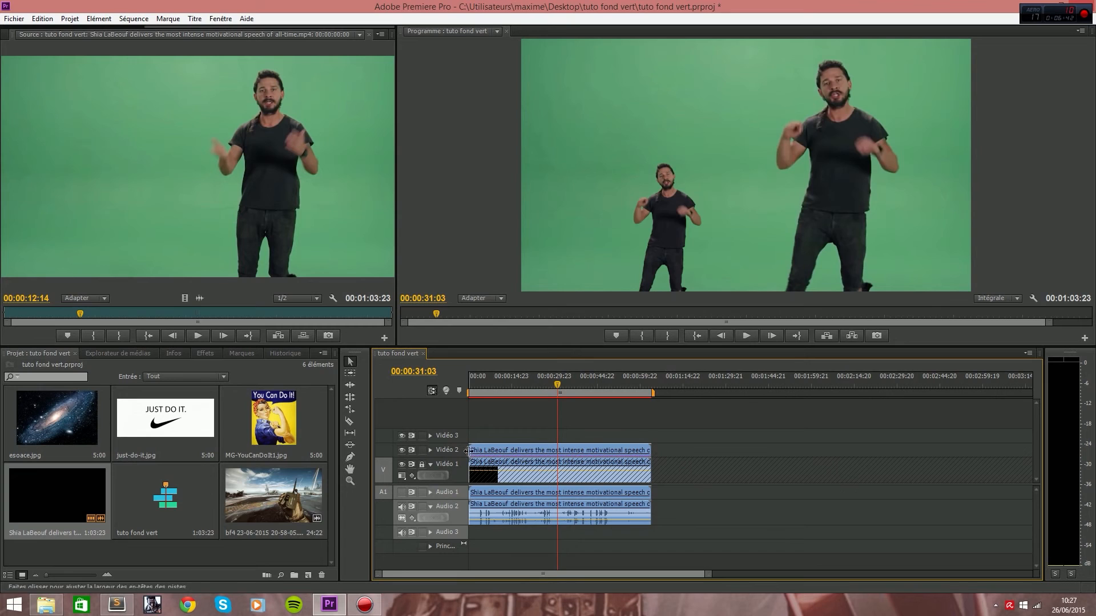
double_click(477, 451)
click(487, 452)
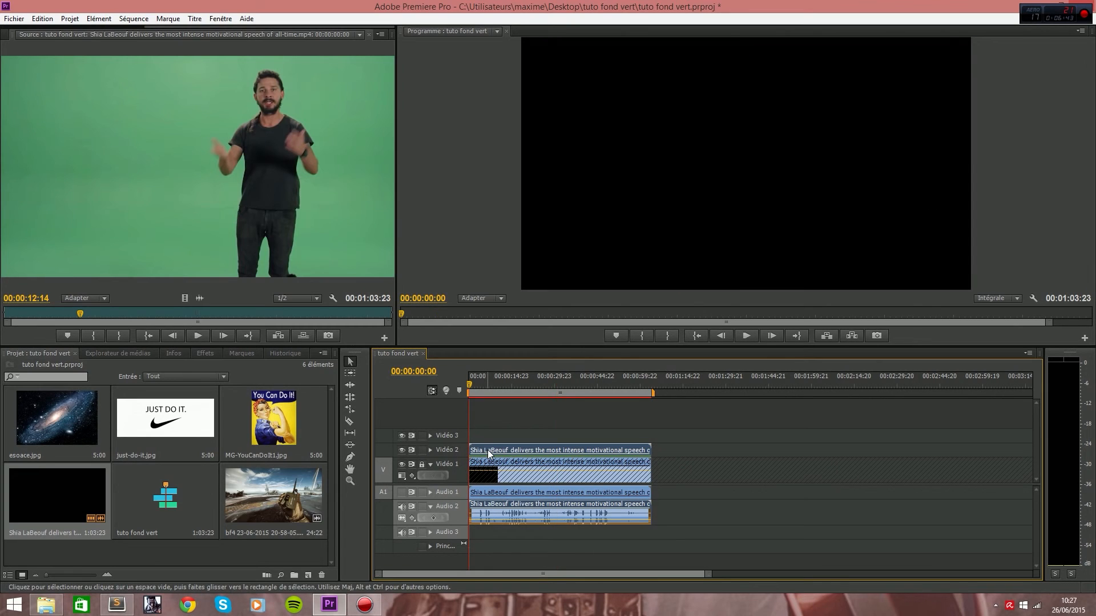
double_click(495, 453)
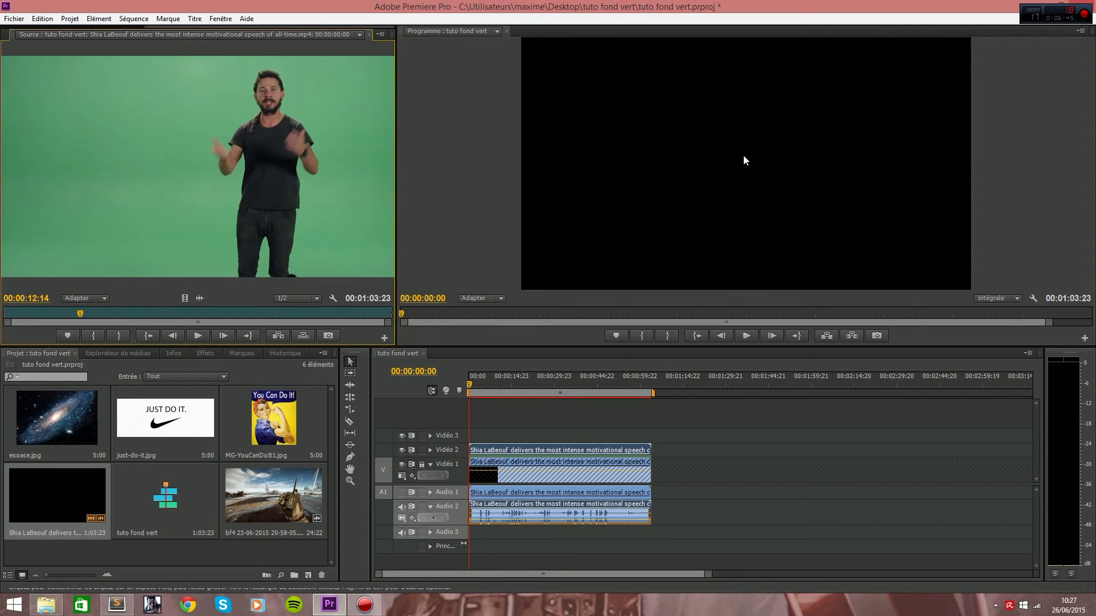
click(690, 93)
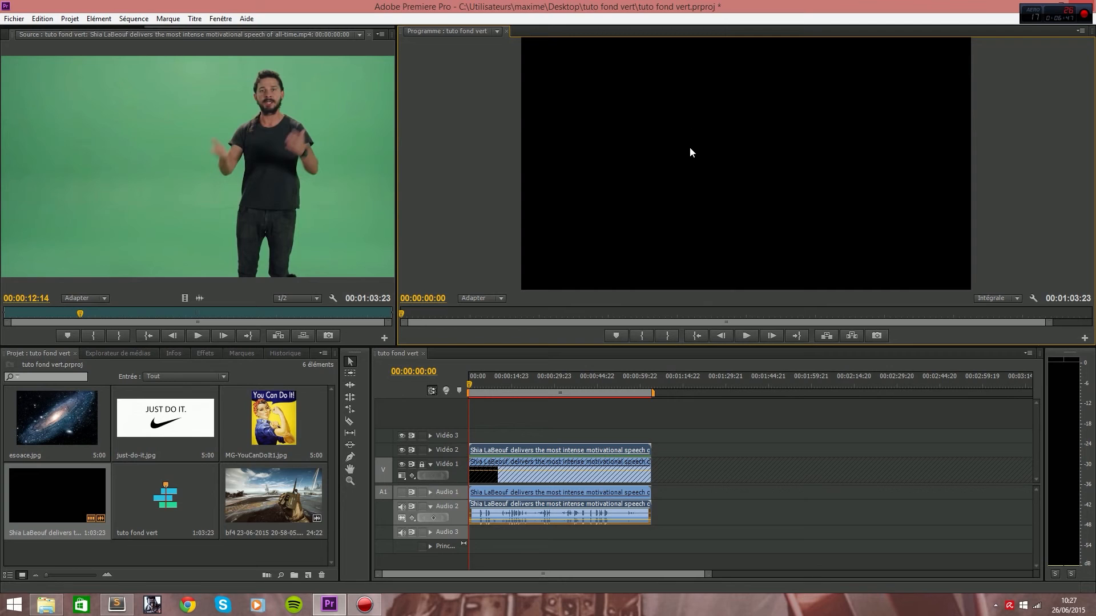
click(479, 298)
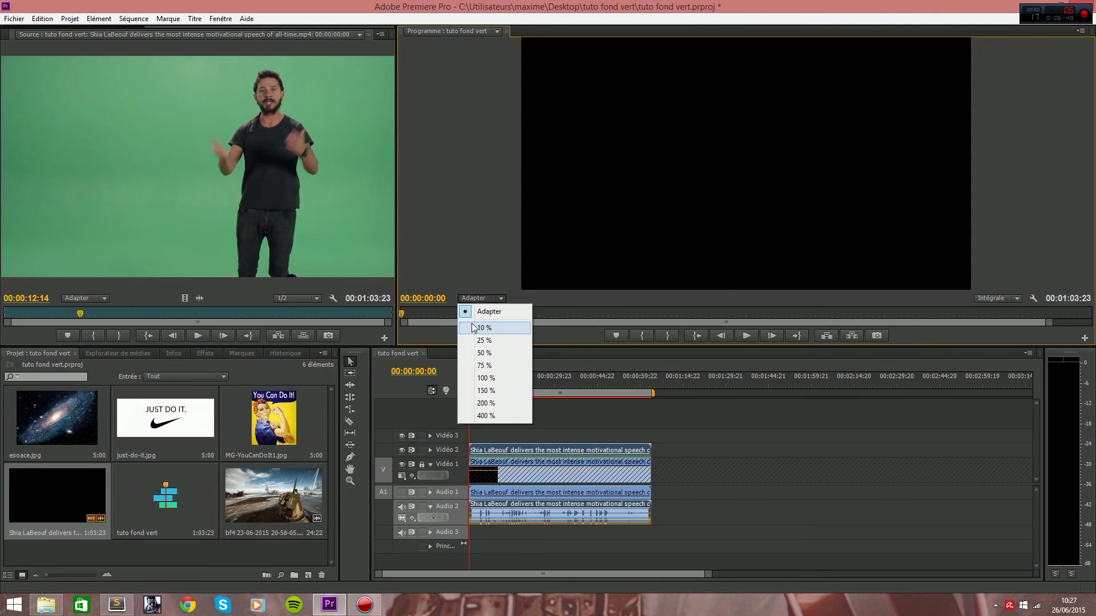
click(471, 327)
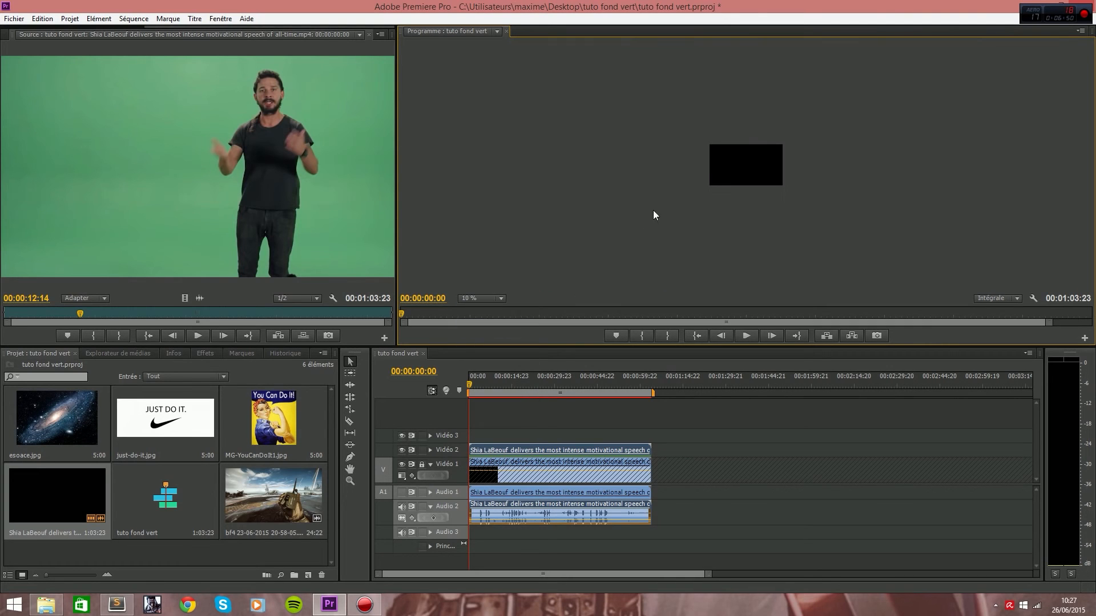
click(482, 391)
drag(744, 159, 768, 162)
click(737, 220)
click(465, 299)
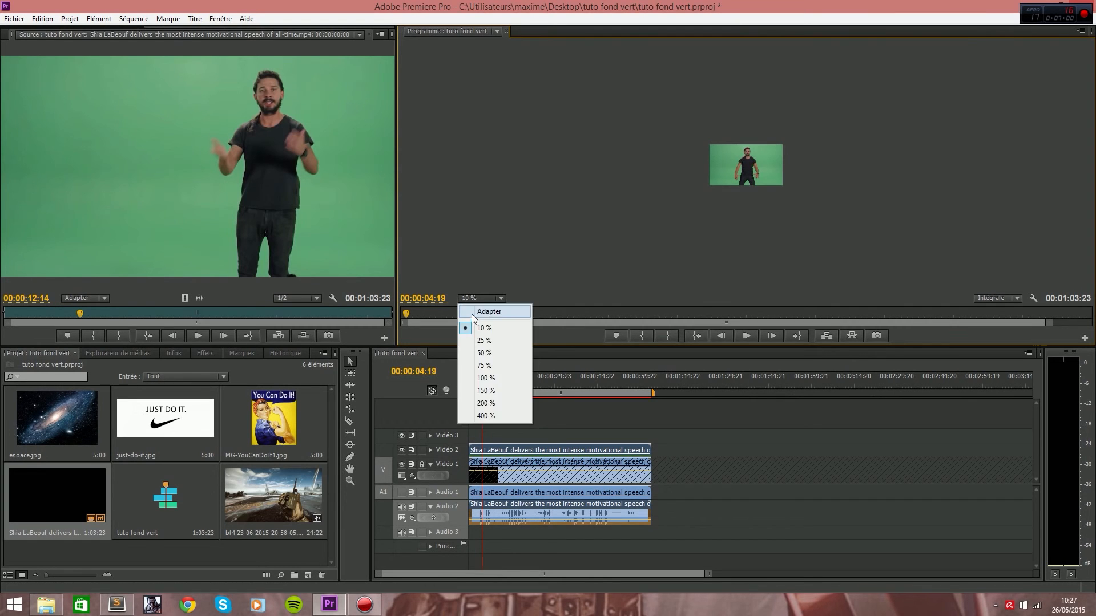
click(477, 312)
Align the keyed clip with the footage beneath it, enable Ajuster à la taille de l'image for it, and play the result.
click(771, 184)
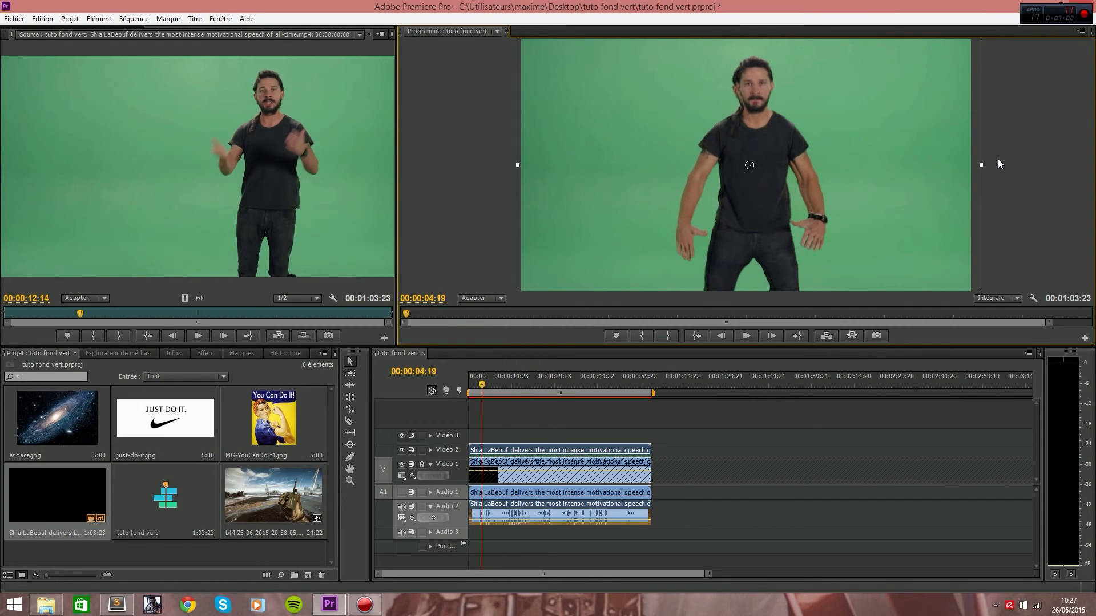
drag(934, 176, 929, 176)
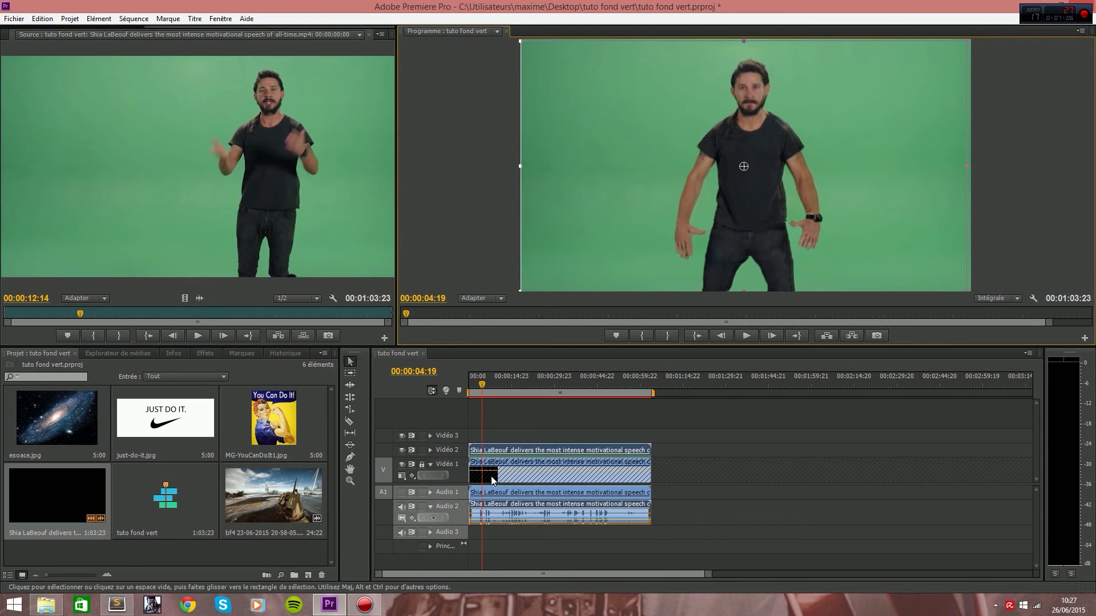
right_click(495, 451)
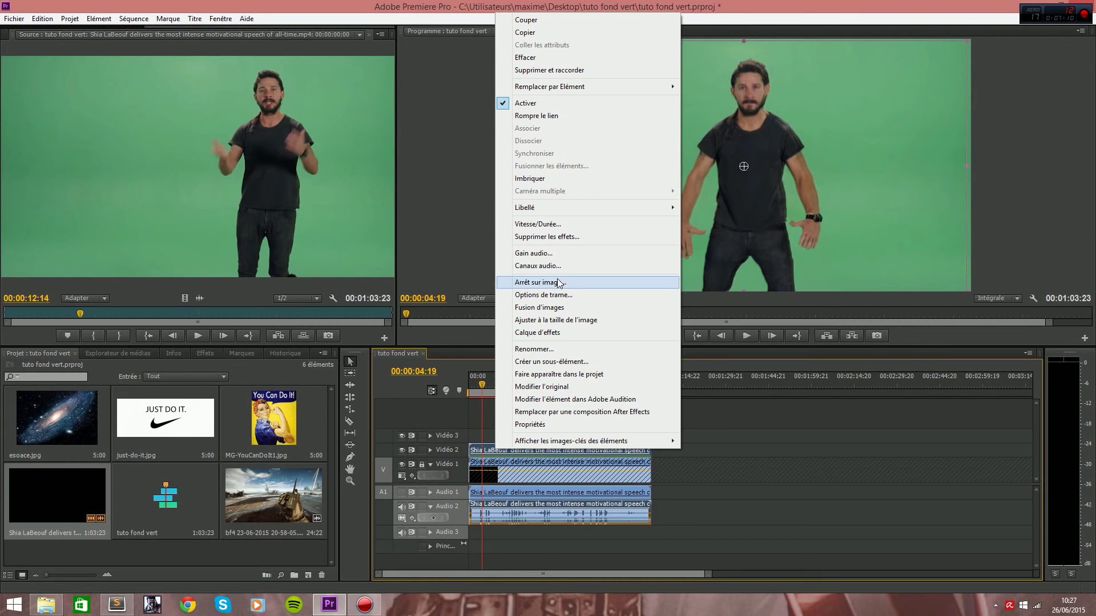
click(549, 320)
drag(804, 224, 806, 222)
right_click(805, 222)
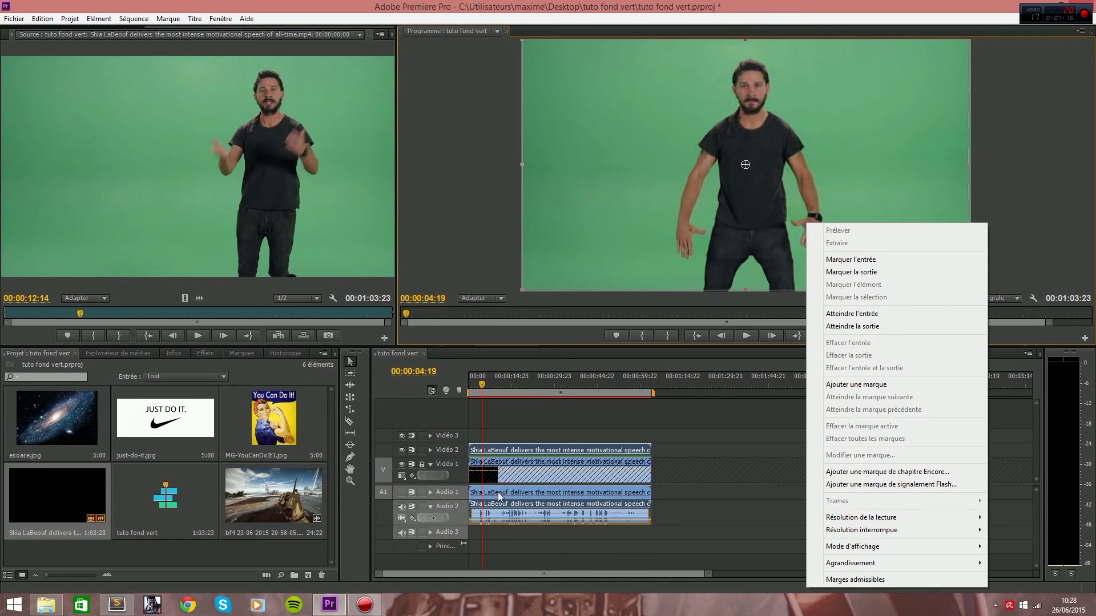
right_click(538, 450)
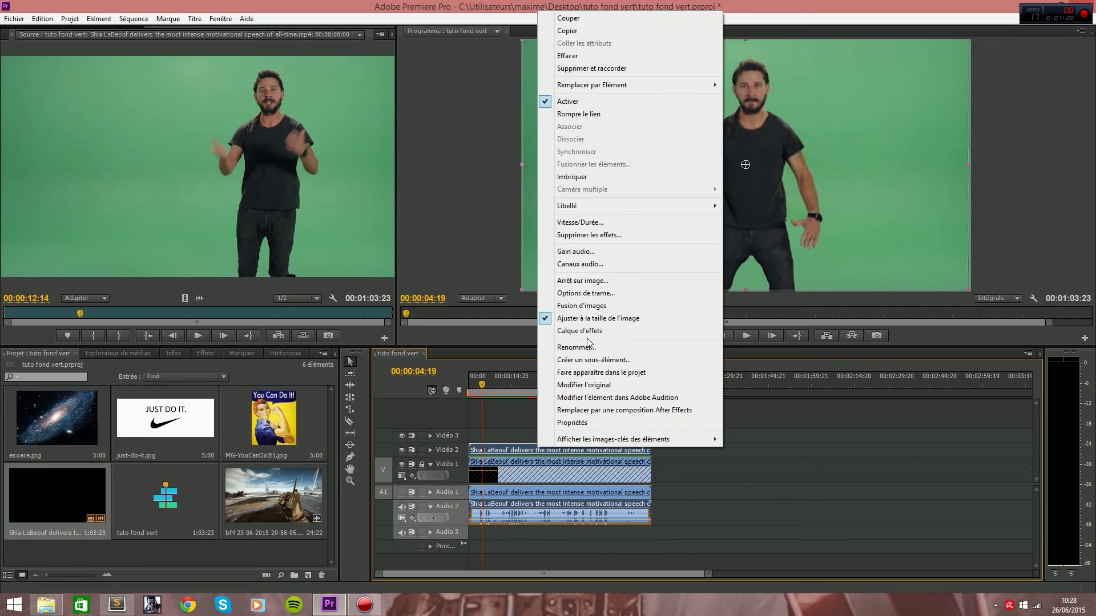
click(473, 218)
key(space)
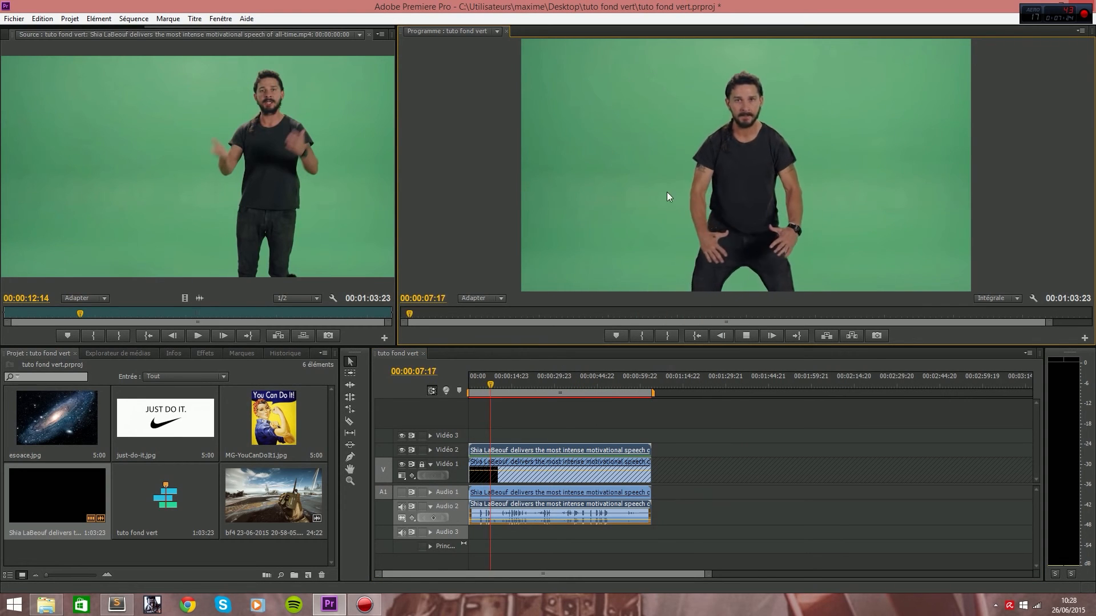
key(space)
Shift the keyed clip left in the frame so the subject stands beside his duplicate, and play the sequence.
double_click(501, 452)
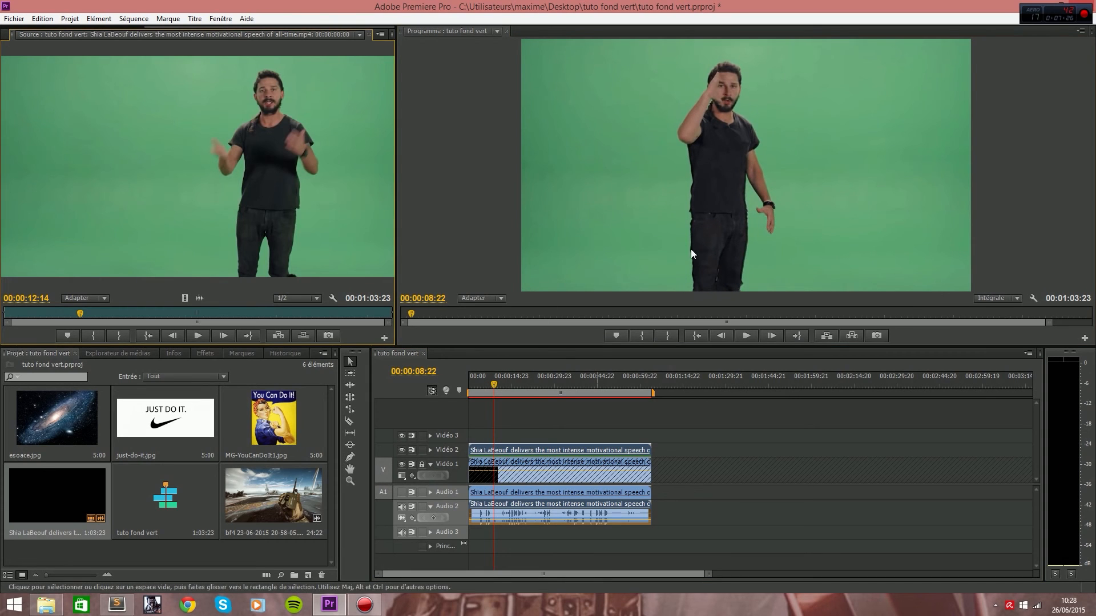
drag(725, 176, 651, 203)
key(space)
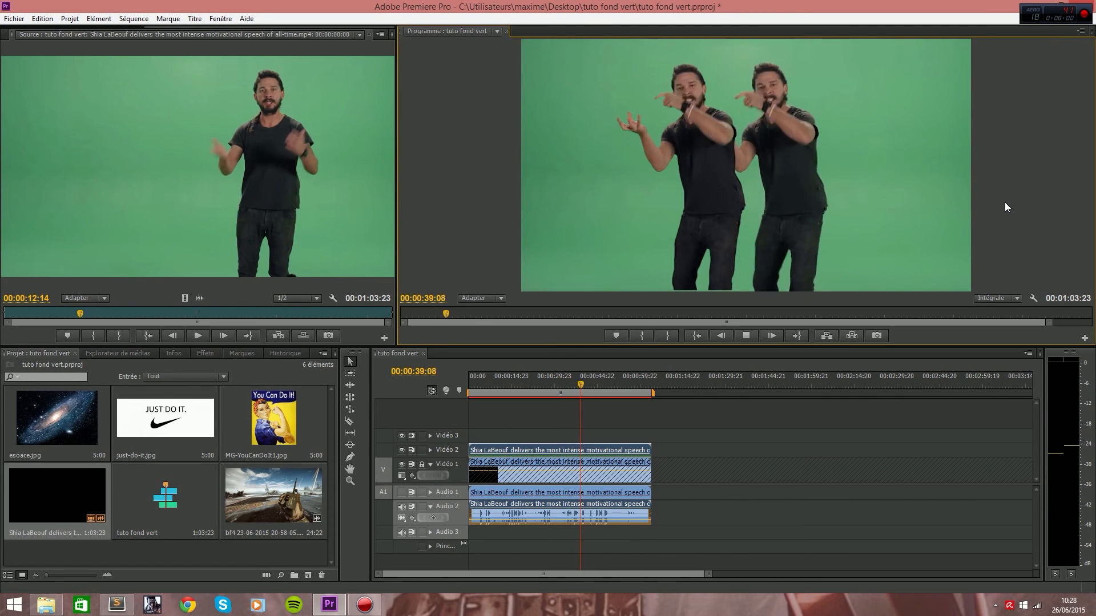
key(space)
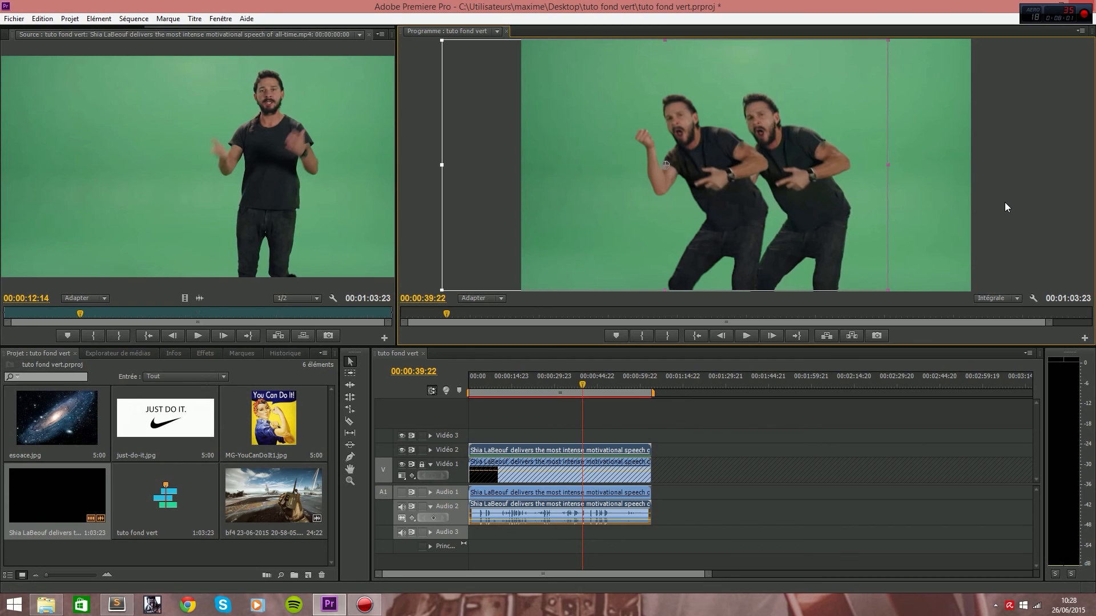
click(1014, 200)
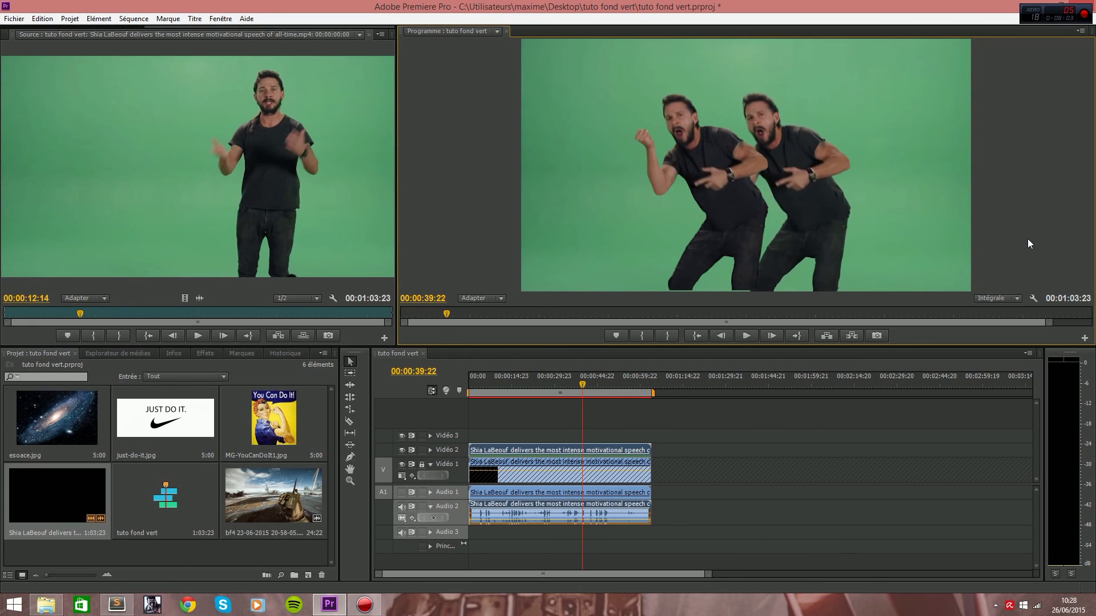